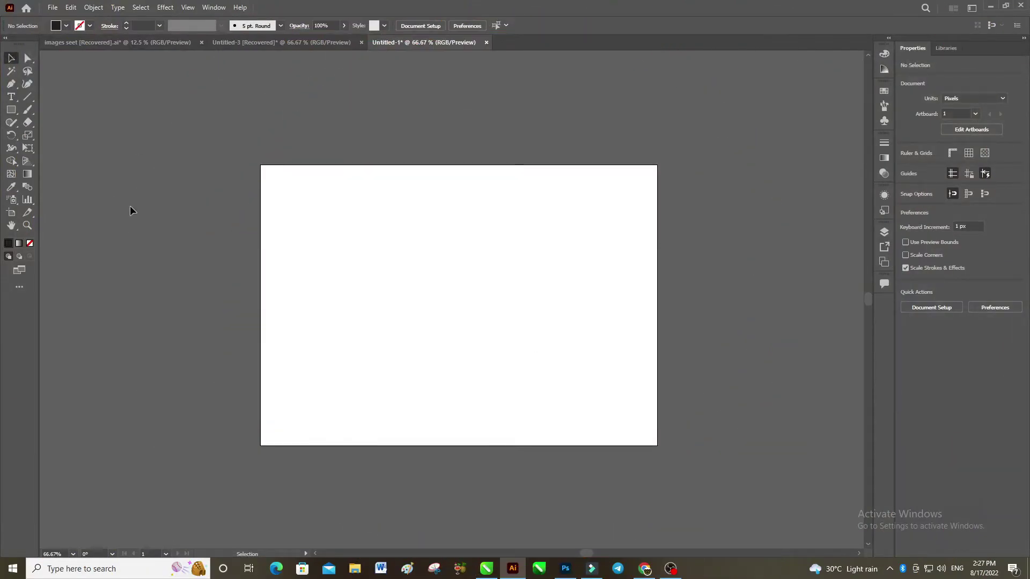
Draw a diagonal line across the artboard with a black 200 pt stroke.
{"action": "key", "text": "h"}
{"action": "left_click_drag", "start_coordinate": [423, 285], "coordinate": [442, 292]}
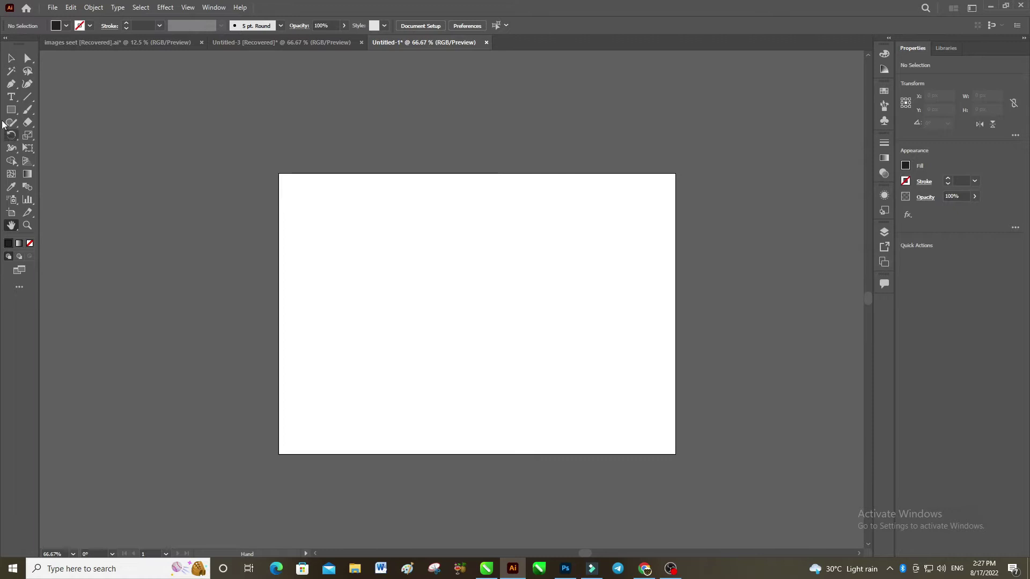
{"action": "left_click", "coordinate": [11, 59]}
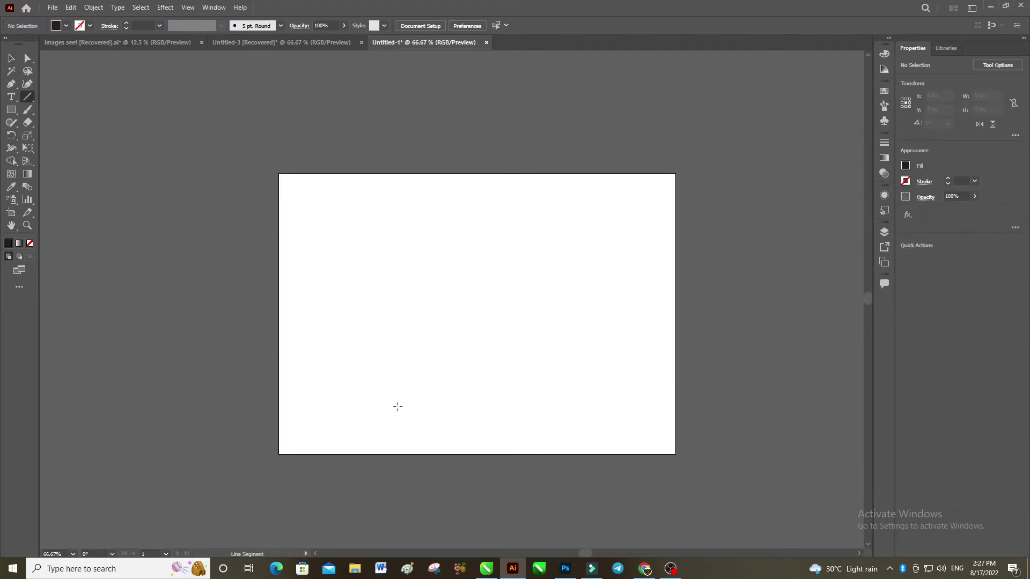
{"action": "left_click_drag", "start_coordinate": [382, 413], "coordinate": [527, 236]}
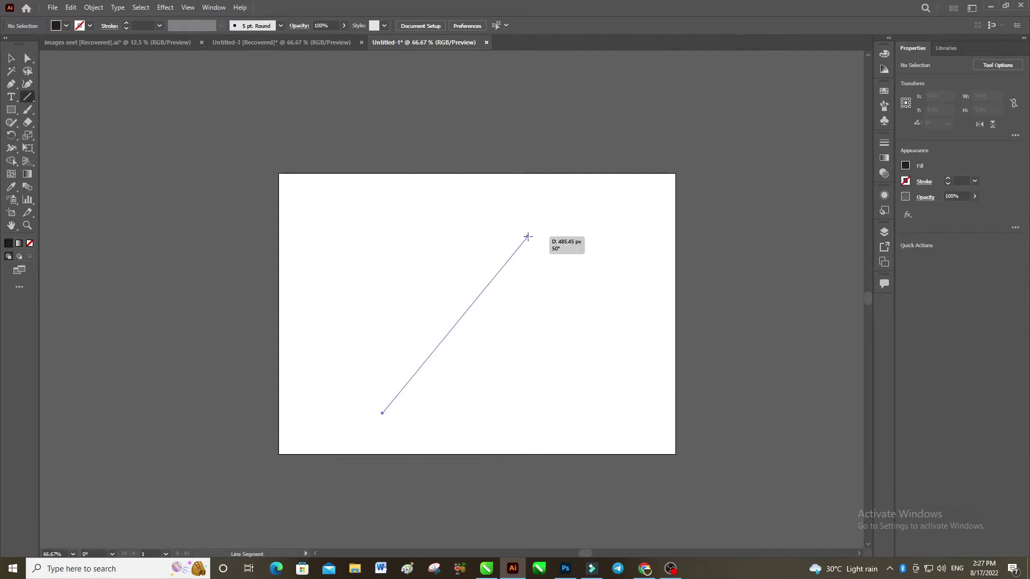
{"action": "left_click", "coordinate": [89, 26]}
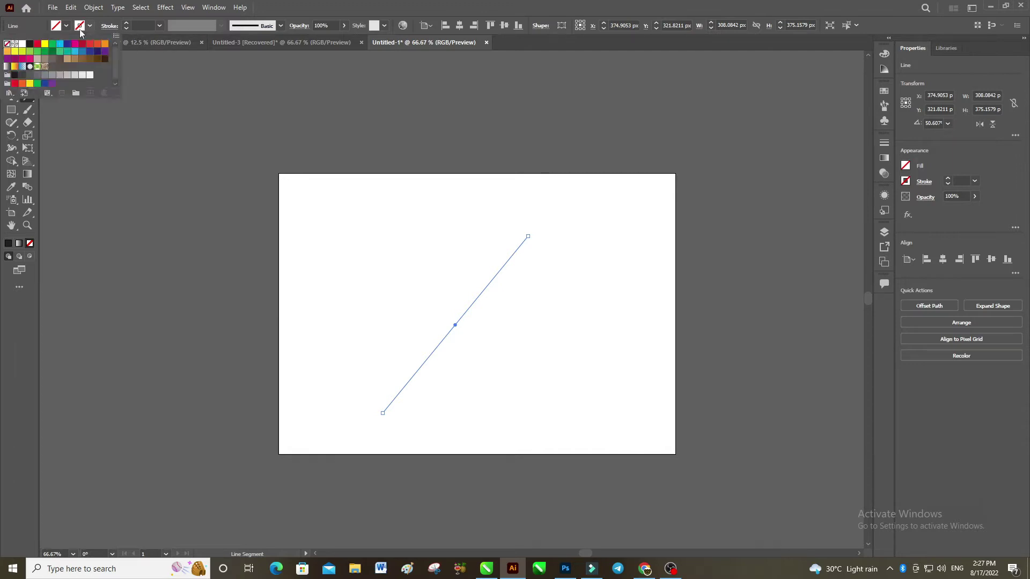
{"action": "left_click", "coordinate": [29, 44]}
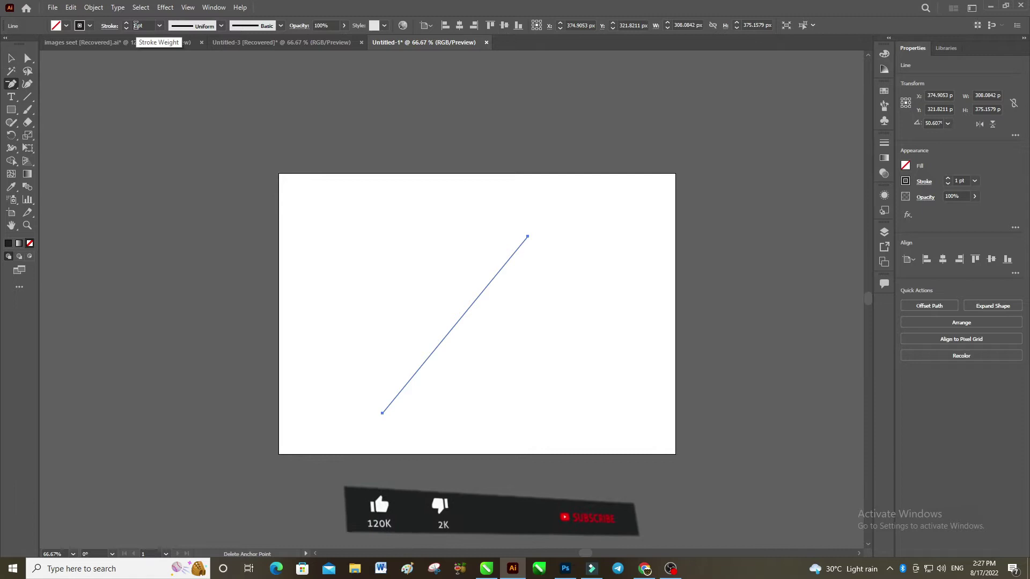
{"action": "key", "text": "p"}
{"action": "left_click", "coordinate": [142, 25]}
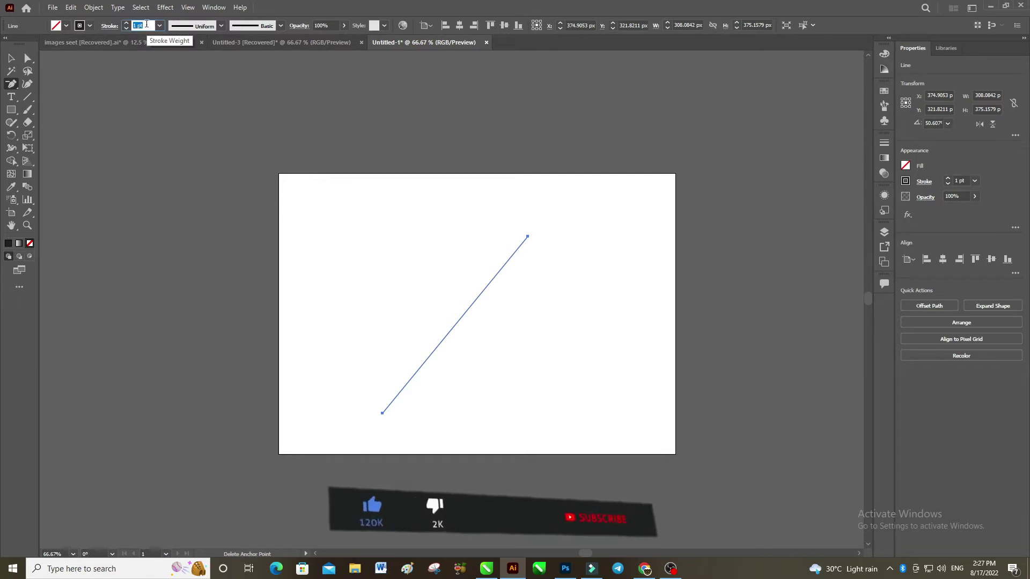
{"action": "type", "text": "200"}
{"action": "key", "text": "Return"}
Extend the thick black band further toward the upper right.
{"action": "key", "text": "v"}
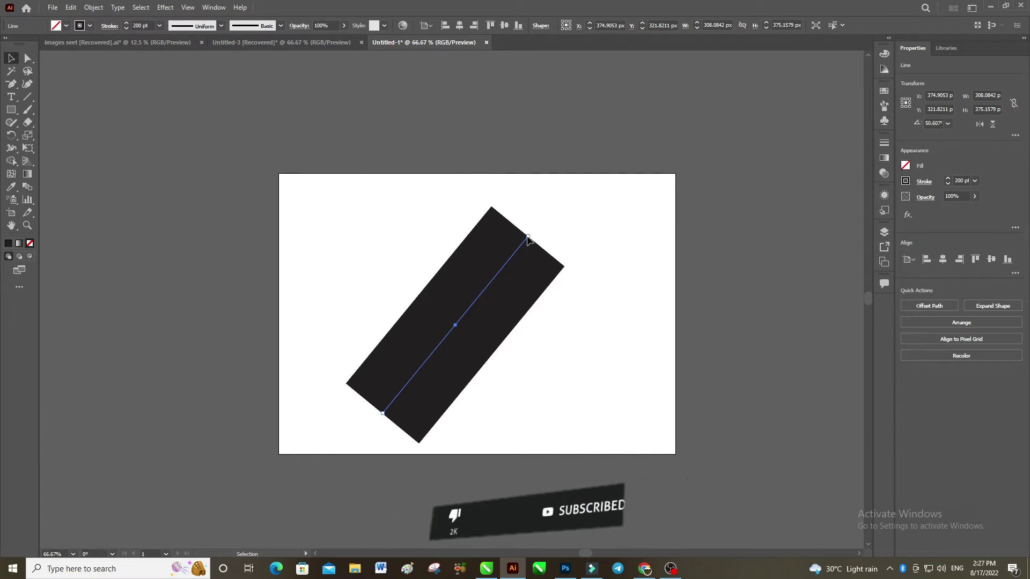
{"action": "left_click", "coordinate": [27, 99]}
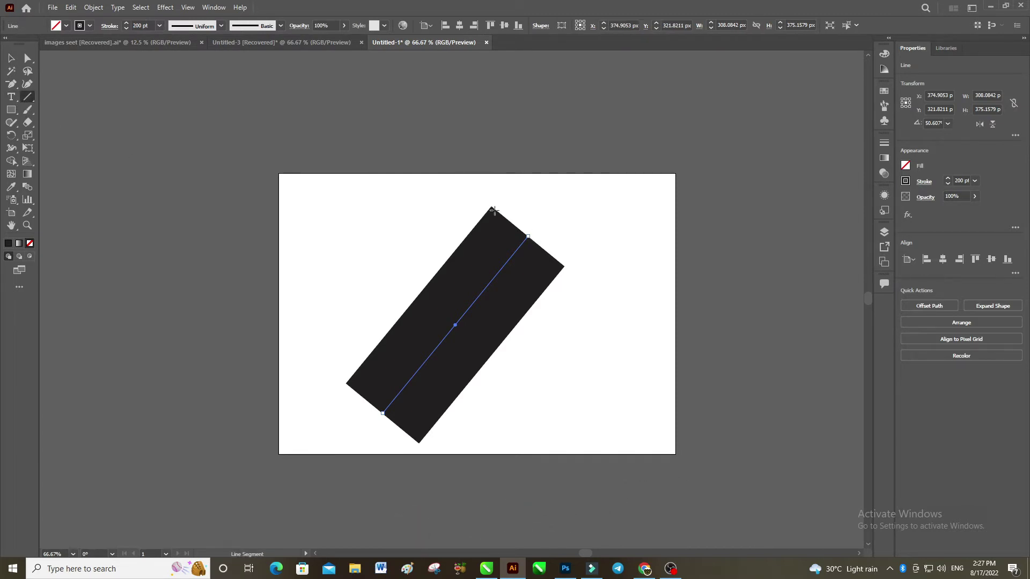
{"action": "left_click_drag", "start_coordinate": [528, 236], "coordinate": [565, 207]}
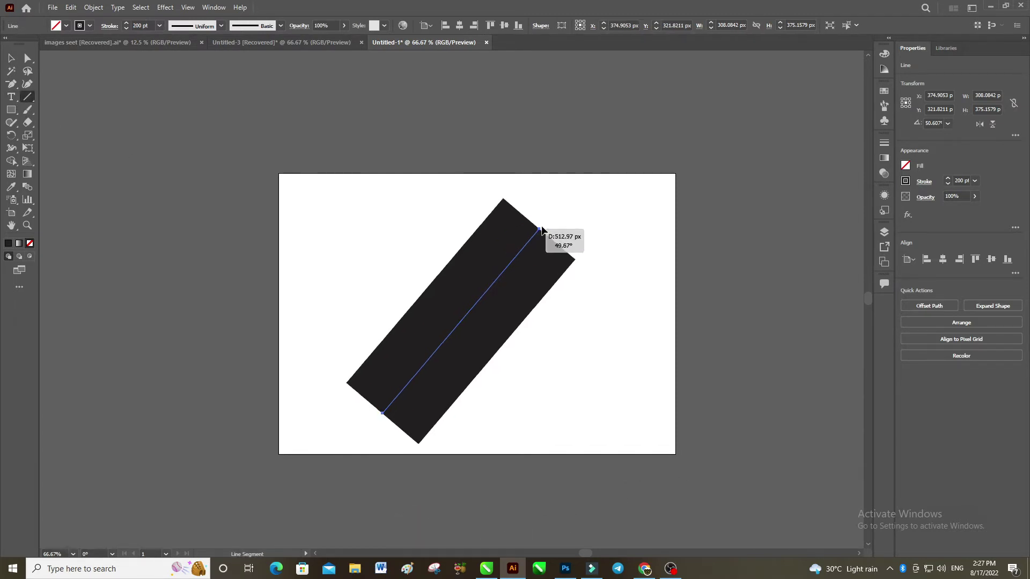
{"action": "left_click", "coordinate": [12, 59]}
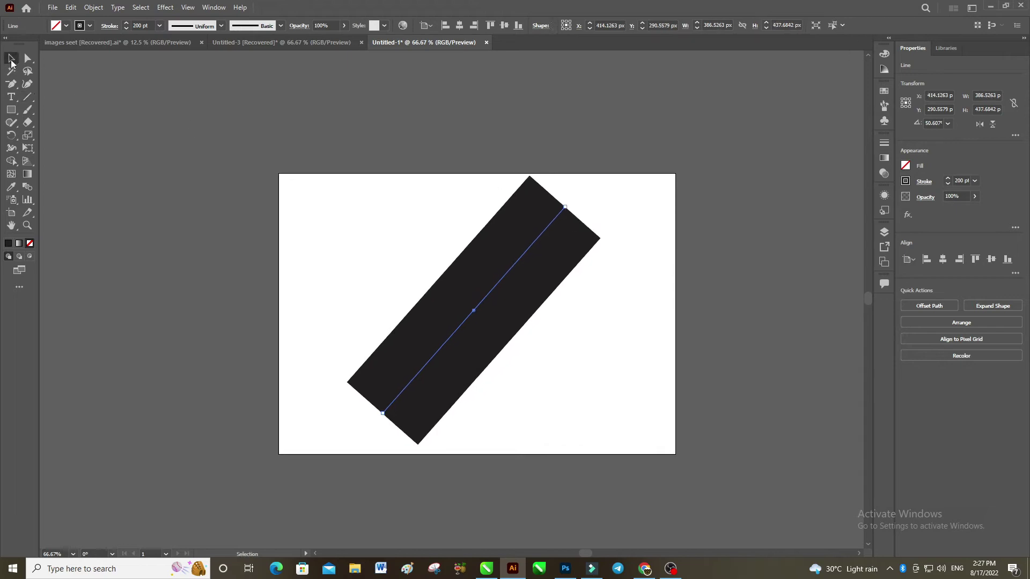
Reflect a copy of the band into a black X and expand both strokes into filled shapes.
{"action": "right_click", "coordinate": [534, 276]}
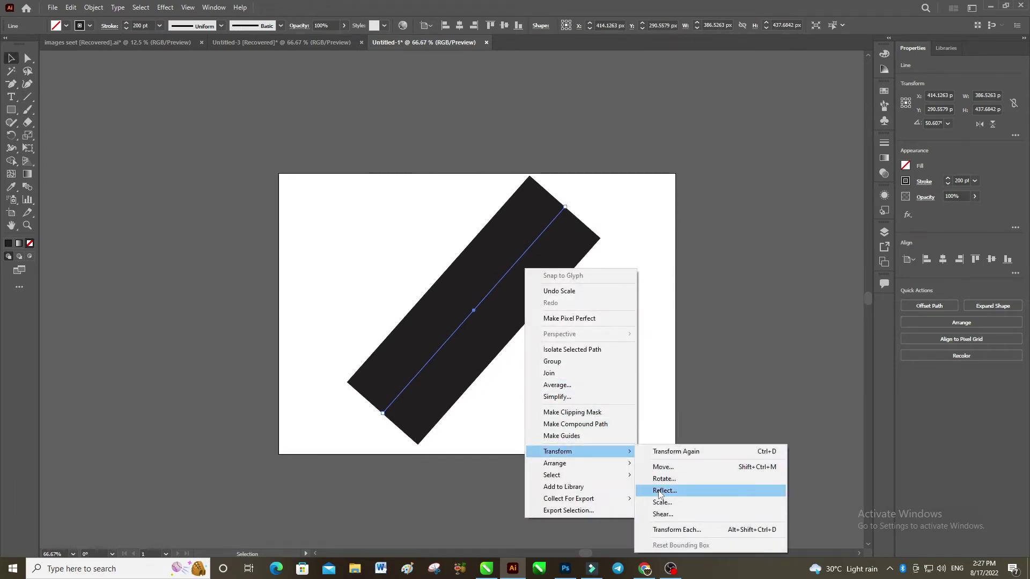
{"action": "left_click", "coordinate": [659, 491]}
{"action": "left_click", "coordinate": [795, 377]}
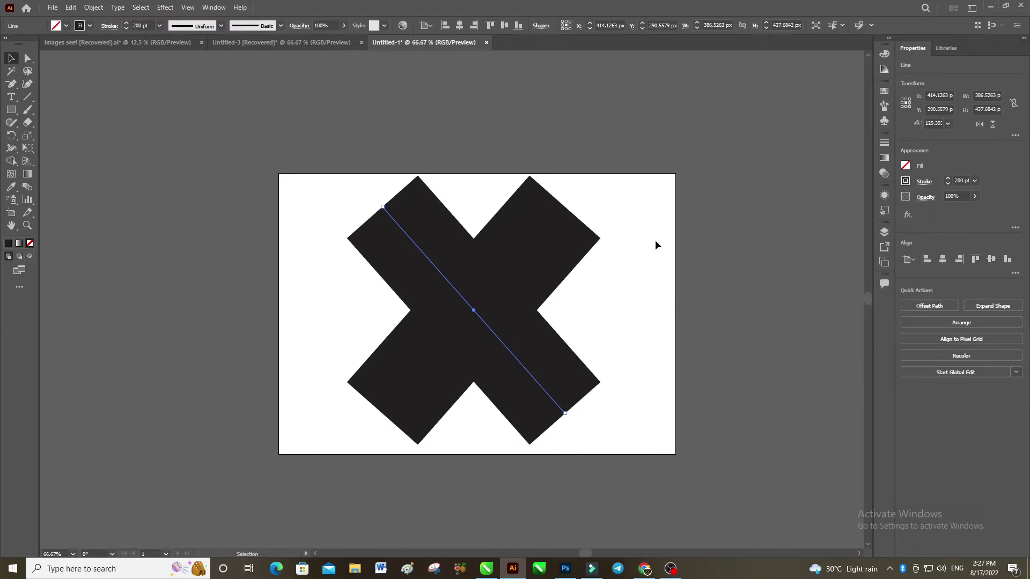
{"action": "mouse_move", "coordinate": [649, 178]}
{"action": "left_mouse_down"}
{"action": "mouse_move", "coordinate": [450, 328]}
{"action": "mouse_move", "coordinate": [477, 321]}
{"action": "left_mouse_up"}
{"action": "left_click", "coordinate": [90, 7]}
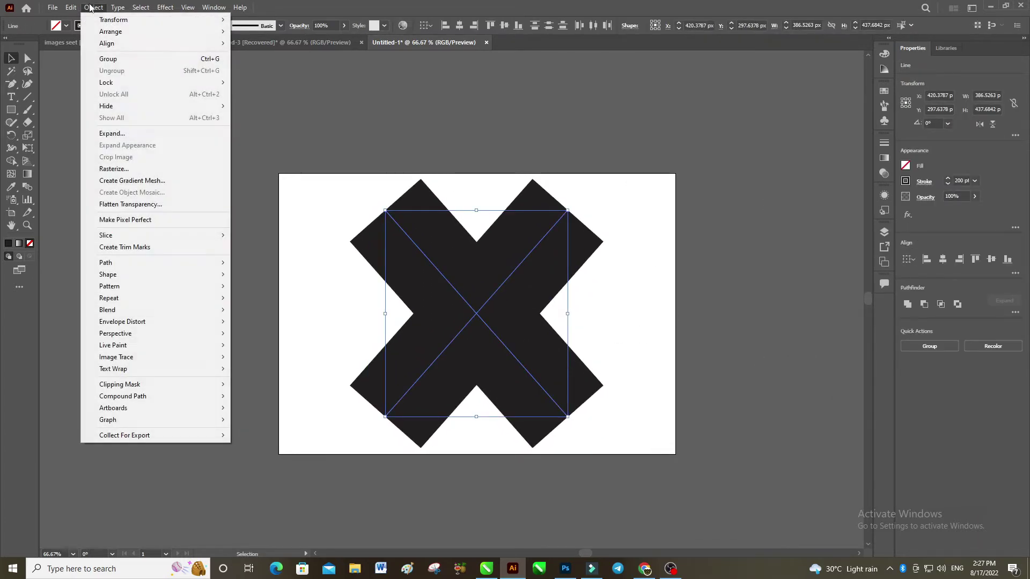
{"action": "left_click", "coordinate": [123, 134]}
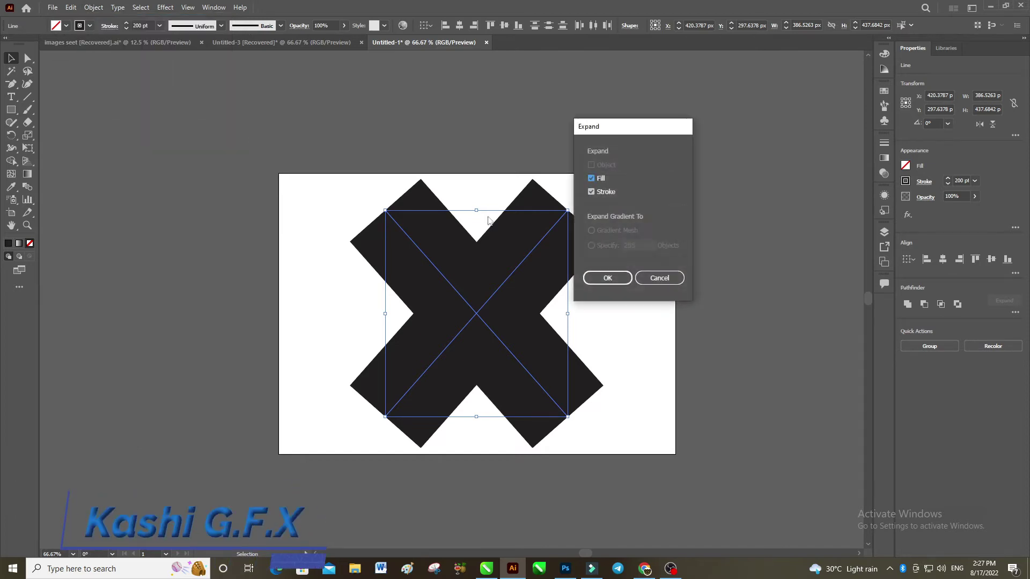
{"action": "left_click", "coordinate": [607, 276]}
Divide the X into separate pieces with Pathfinder Divide.
{"action": "left_click", "coordinate": [213, 7]}
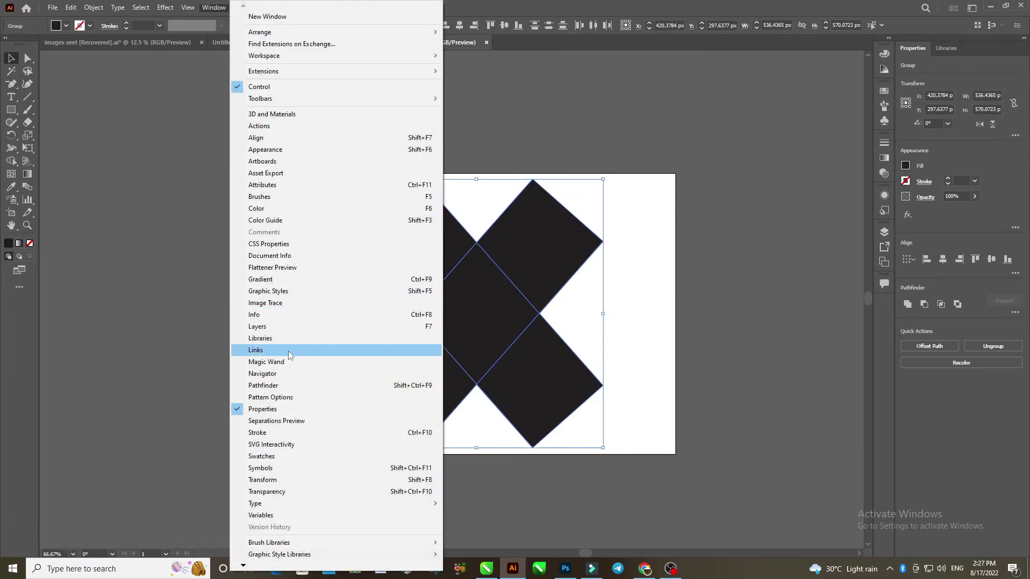
{"action": "left_click", "coordinate": [277, 386]}
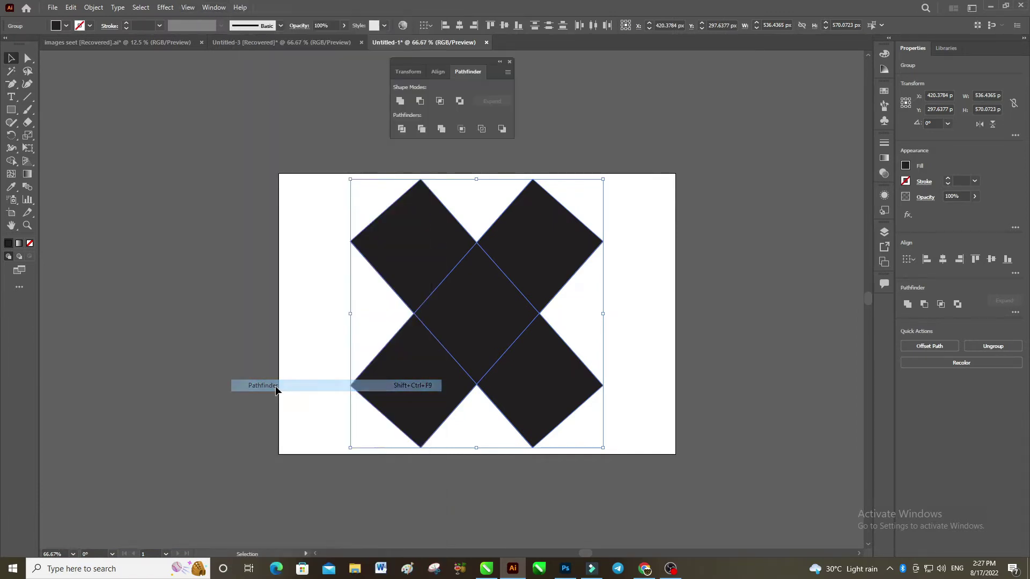
{"action": "left_click", "coordinate": [400, 130]}
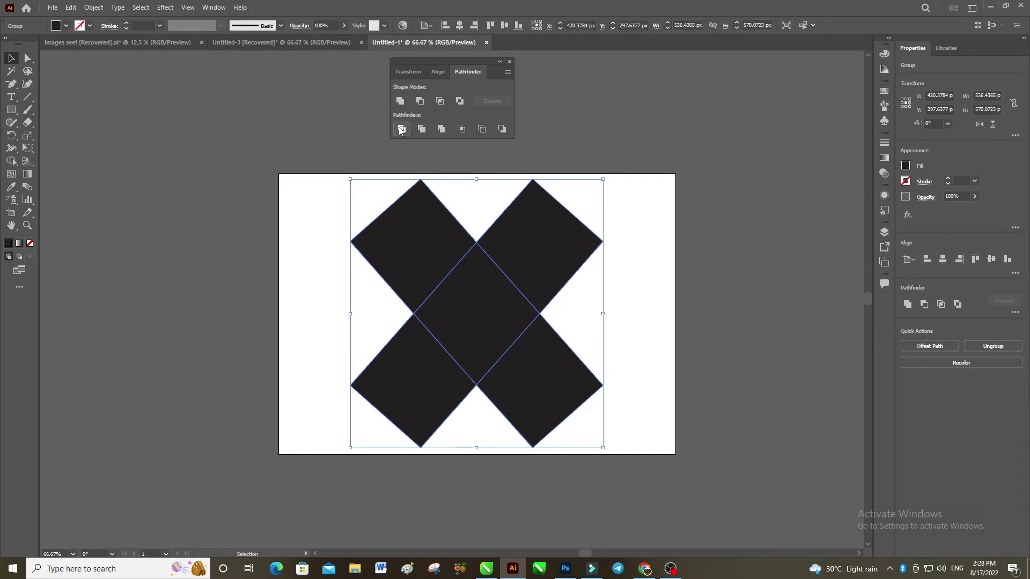
{"action": "left_click", "coordinate": [494, 188]}
{"action": "left_click", "coordinate": [509, 63]}
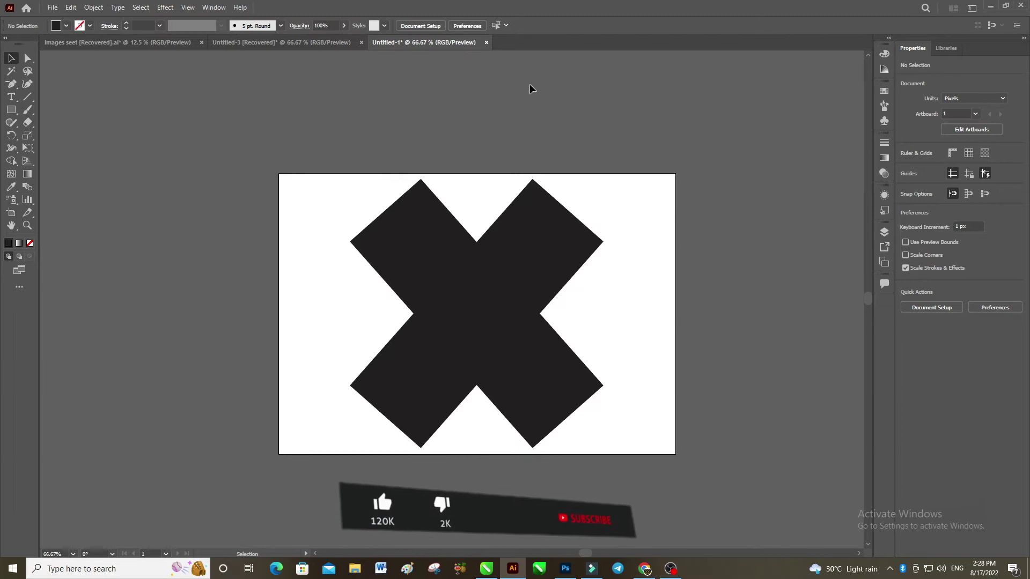
Ungroup the divided pieces and select the two lower diamonds.
{"action": "left_click", "coordinate": [494, 295]}
{"action": "right_click", "coordinate": [511, 262]}
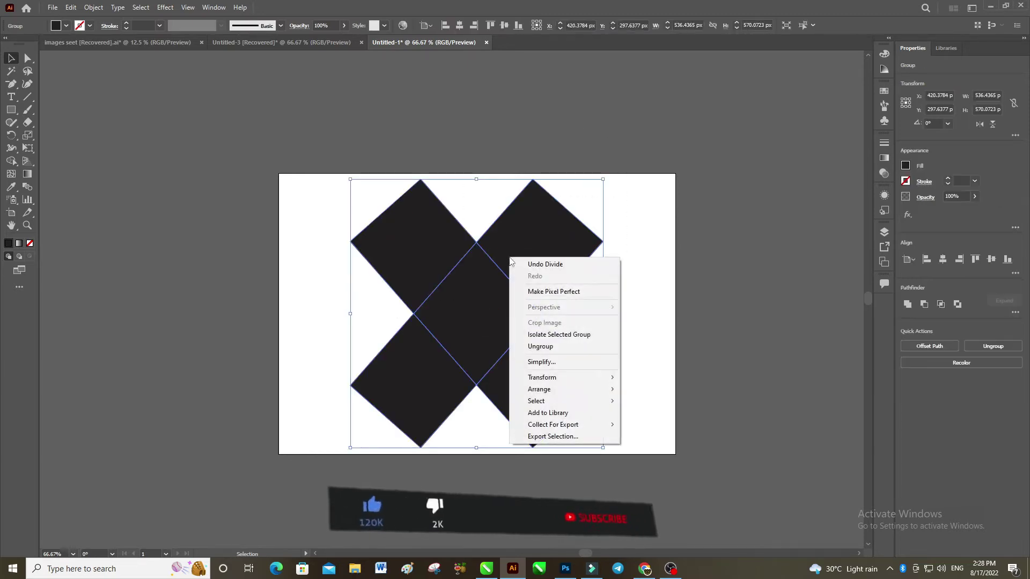
{"action": "left_click", "coordinate": [540, 346]}
{"action": "left_click", "coordinate": [502, 395]}
{"action": "left_click", "coordinate": [415, 385], "text": "shift"}
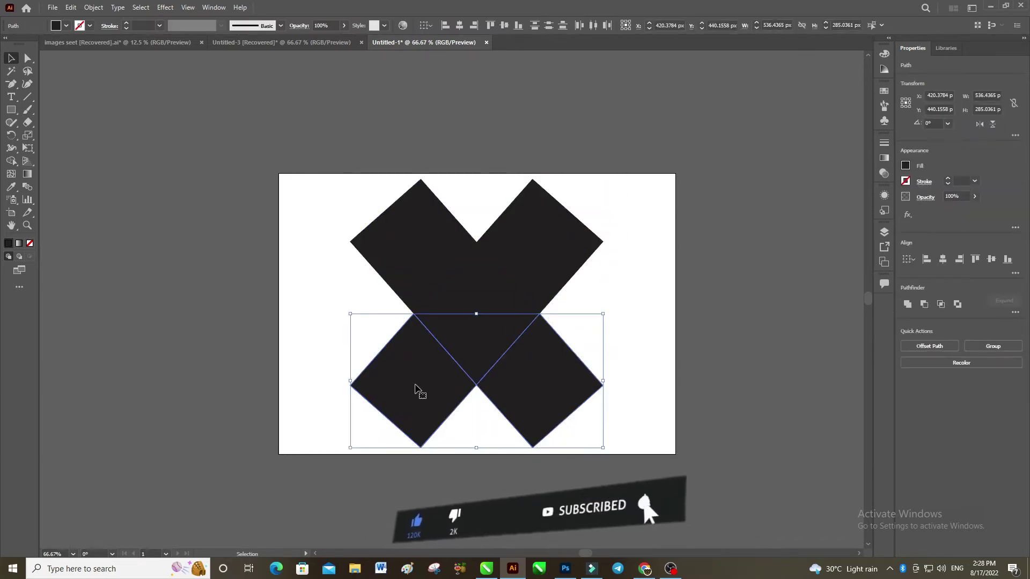
Delete the lower diamonds and merge the remaining three diamonds into one heart shape.
{"action": "key", "text": "Delete"}
{"action": "left_click_drag", "start_coordinate": [530, 300], "coordinate": [526, 336]}
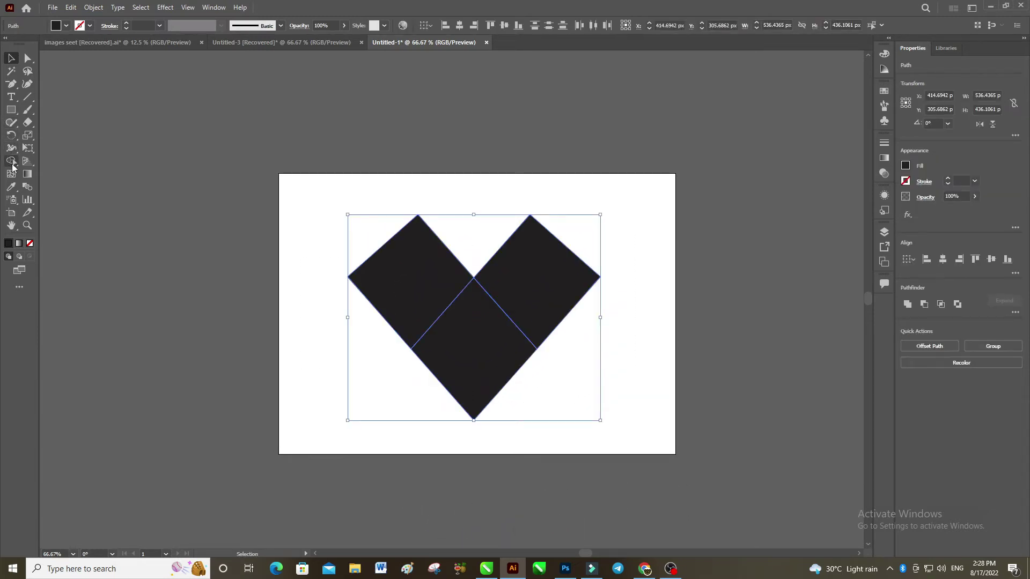
{"action": "left_click_drag", "start_coordinate": [18, 163], "coordinate": [60, 163]}
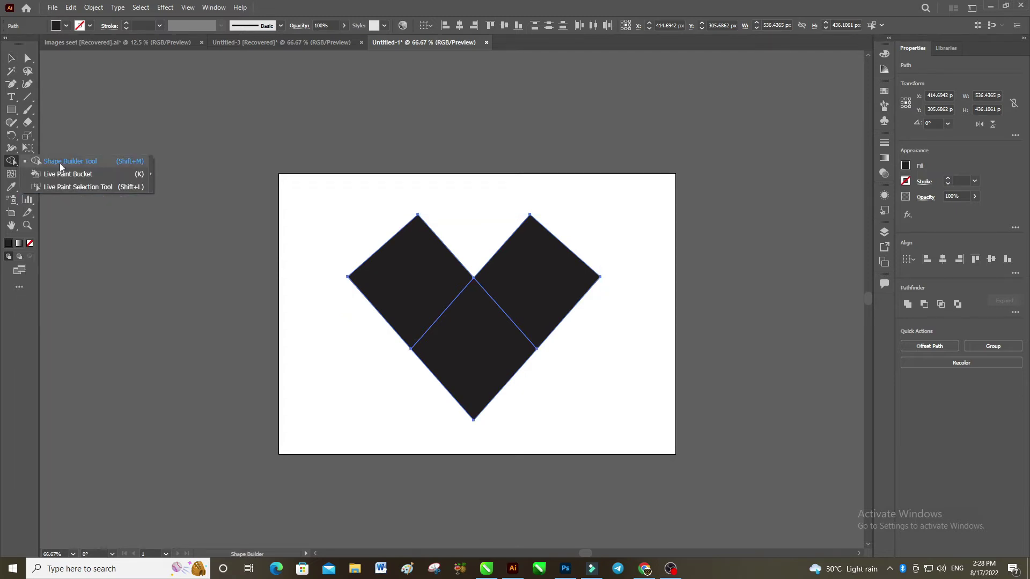
{"action": "left_click_drag", "start_coordinate": [385, 311], "coordinate": [543, 296]}
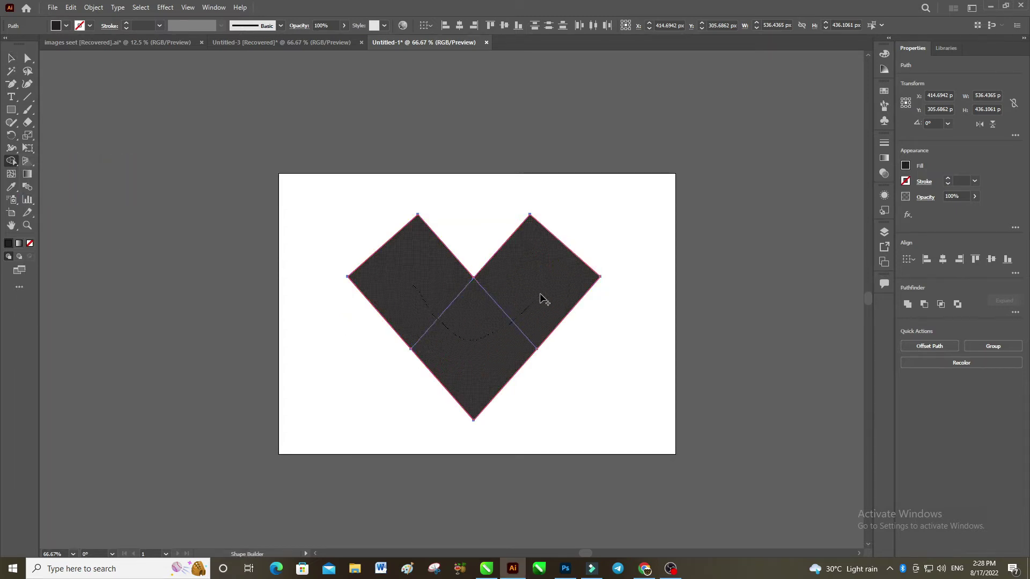
{"action": "left_click", "coordinate": [11, 59]}
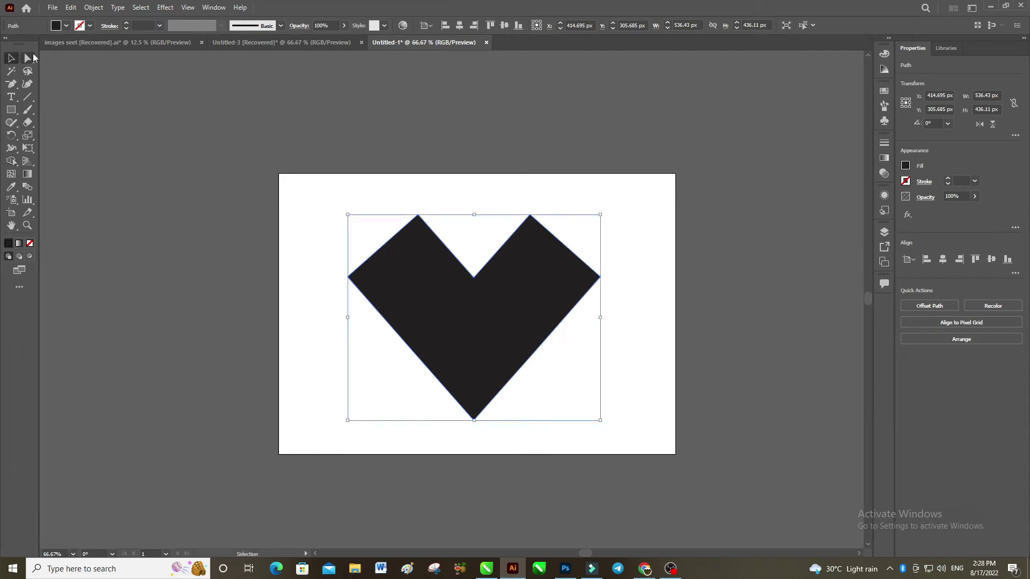
Round the heart's two top corners and its left and right corners with live-corner widgets.
{"action": "left_click", "coordinate": [30, 58]}
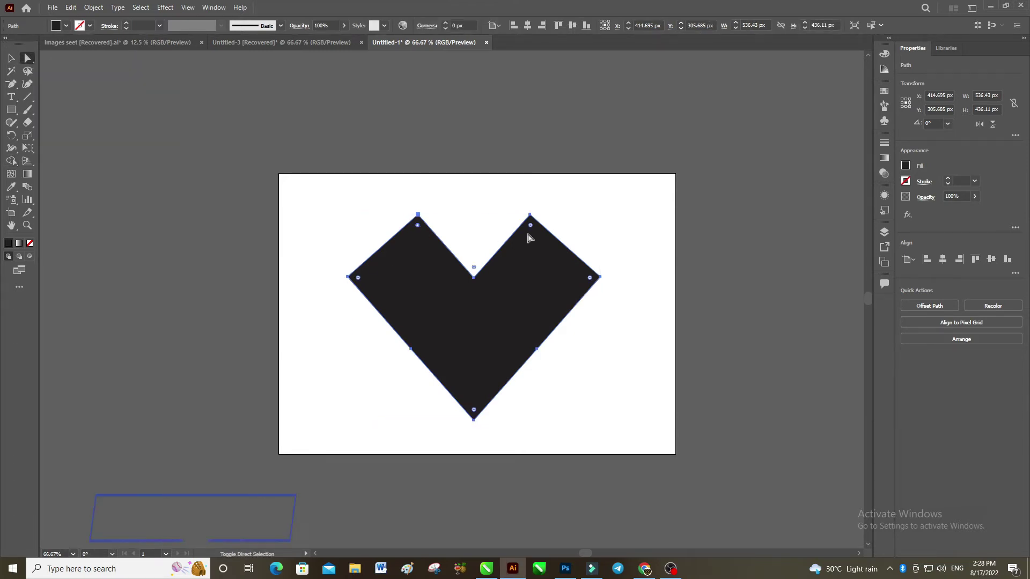
{"action": "left_click_drag", "start_coordinate": [530, 228], "coordinate": [532, 279]}
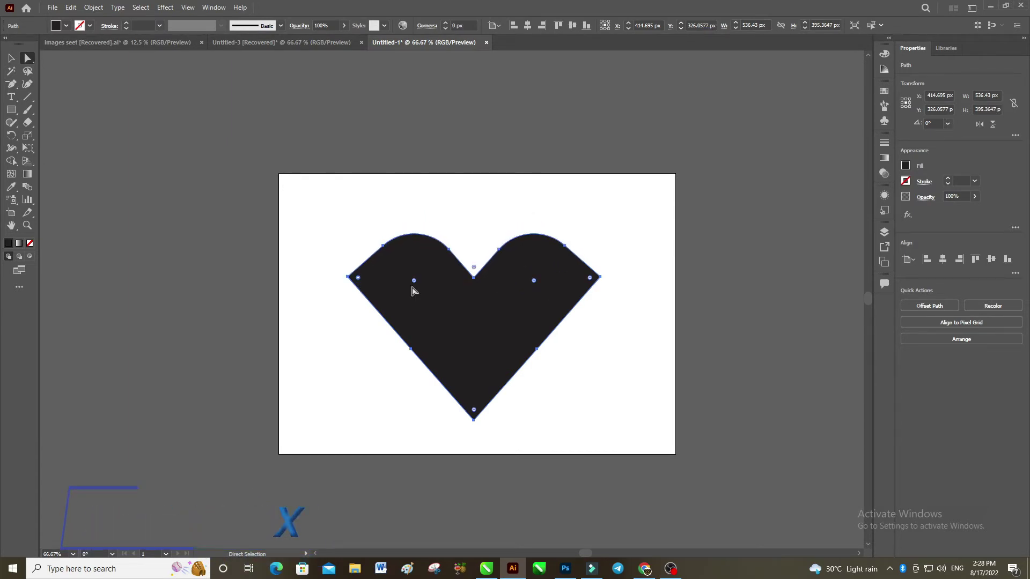
{"action": "left_click_drag", "start_coordinate": [589, 281], "coordinate": [494, 282]}
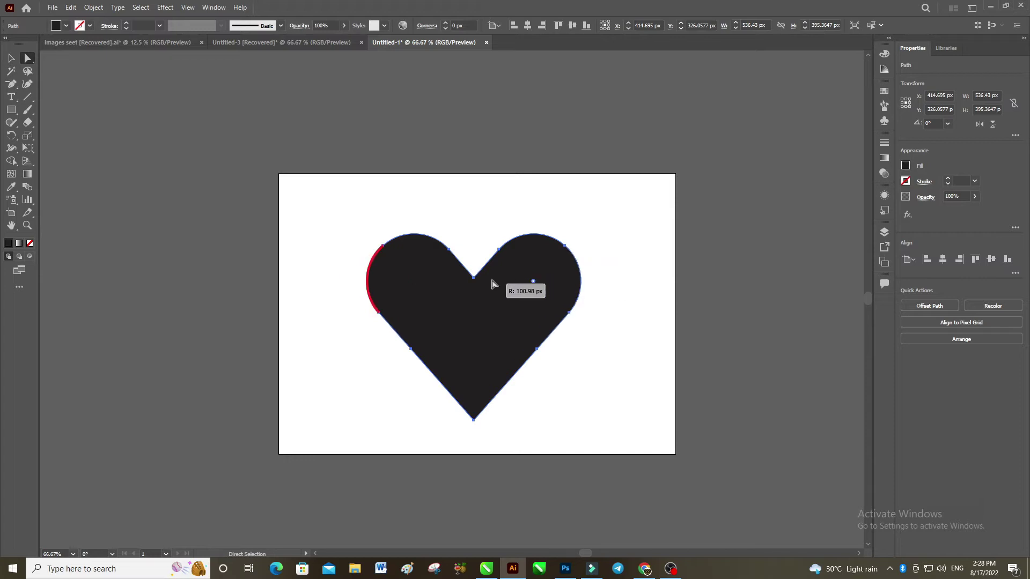
{"action": "left_click", "coordinate": [11, 59]}
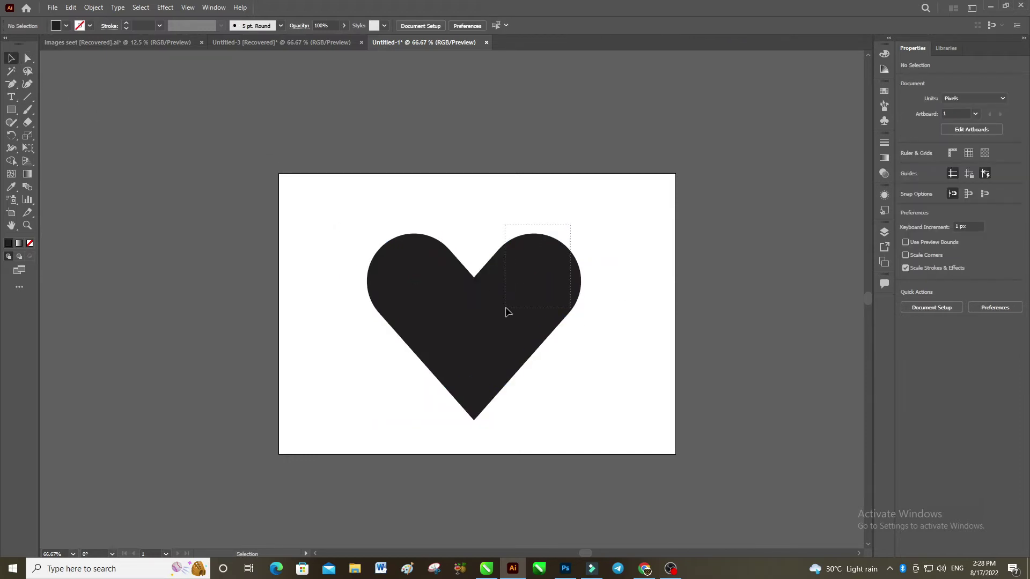
Give the heart a 1 pt black stroke and no fill.
{"action": "left_click", "coordinate": [89, 27]}
{"action": "left_click", "coordinate": [29, 44]}
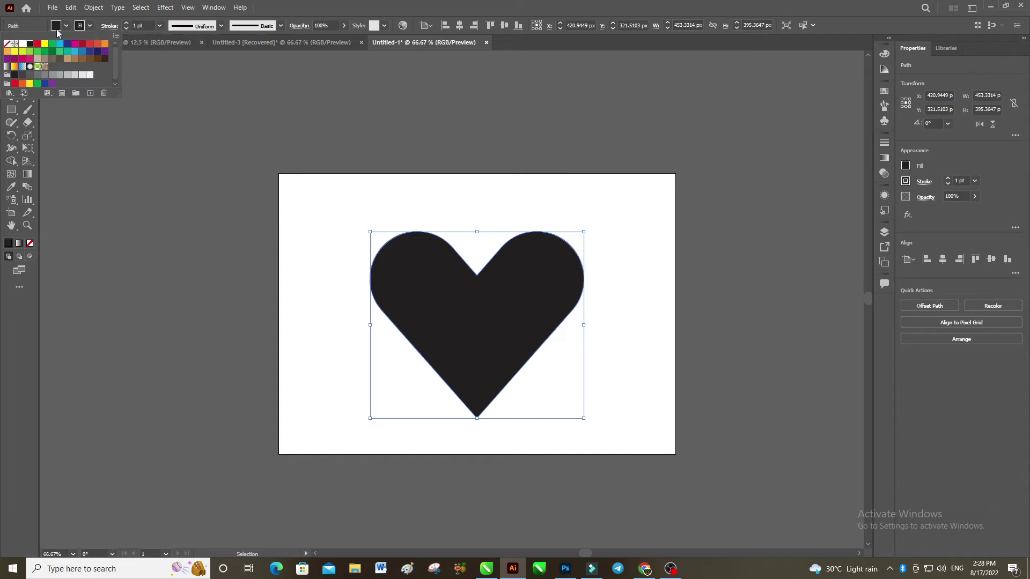
{"action": "left_click", "coordinate": [66, 25]}
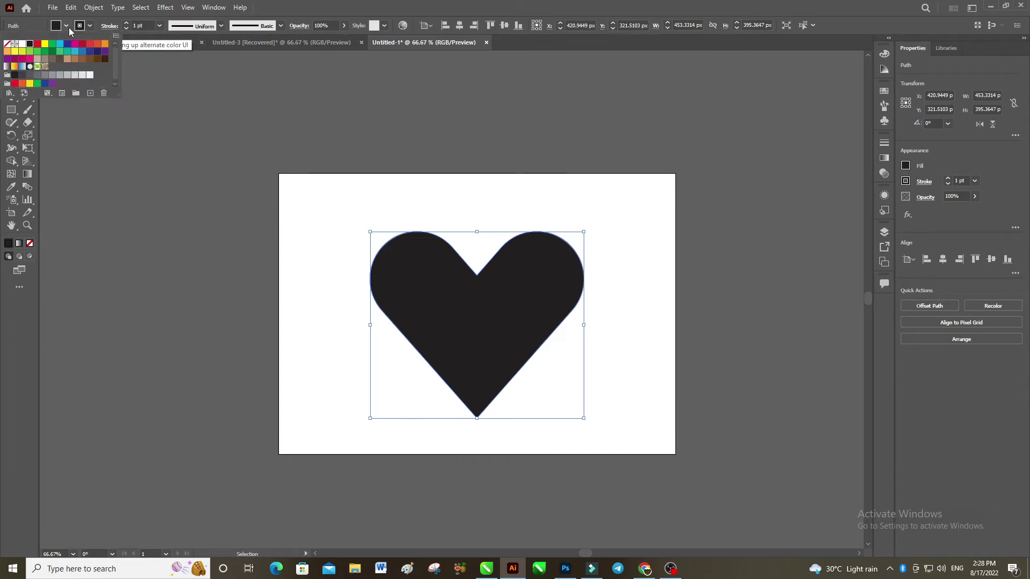
{"action": "left_click", "coordinate": [10, 43]}
Nudge the heart outline slightly up on the artboard.
{"action": "left_click", "coordinate": [432, 124]}
{"action": "left_click_drag", "start_coordinate": [446, 124], "coordinate": [429, 346]}
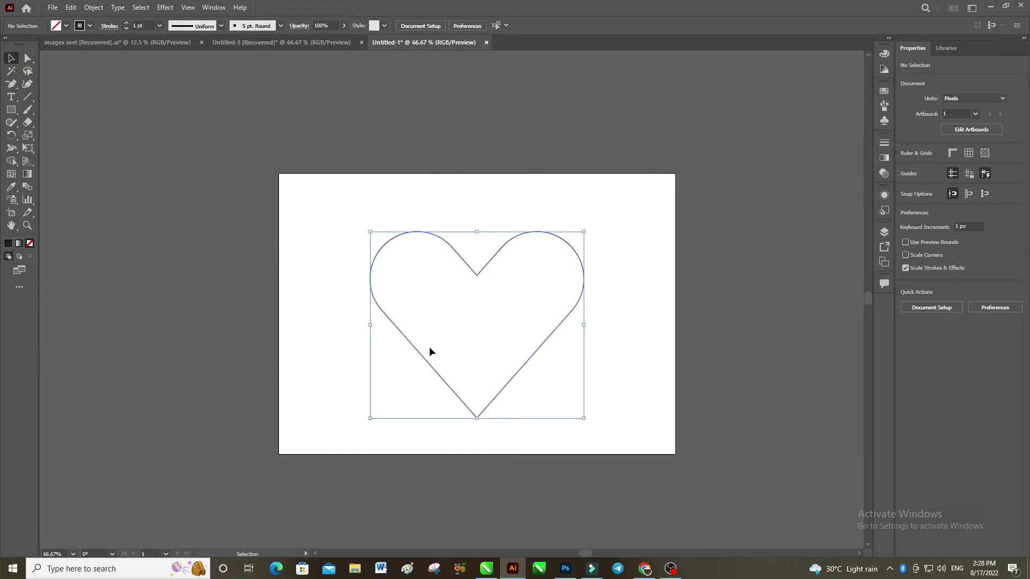
{"action": "left_click_drag", "start_coordinate": [477, 276], "coordinate": [476, 271]}
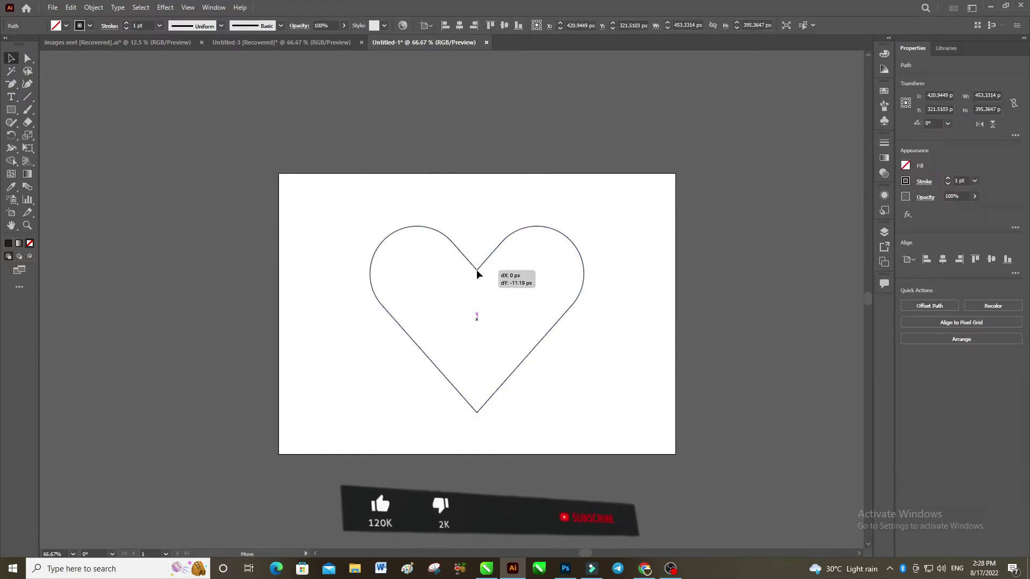
{"action": "left_click", "coordinate": [416, 187]}
{"action": "left_click", "coordinate": [10, 112]}
{"action": "left_click_drag", "start_coordinate": [10, 113], "coordinate": [54, 134]}
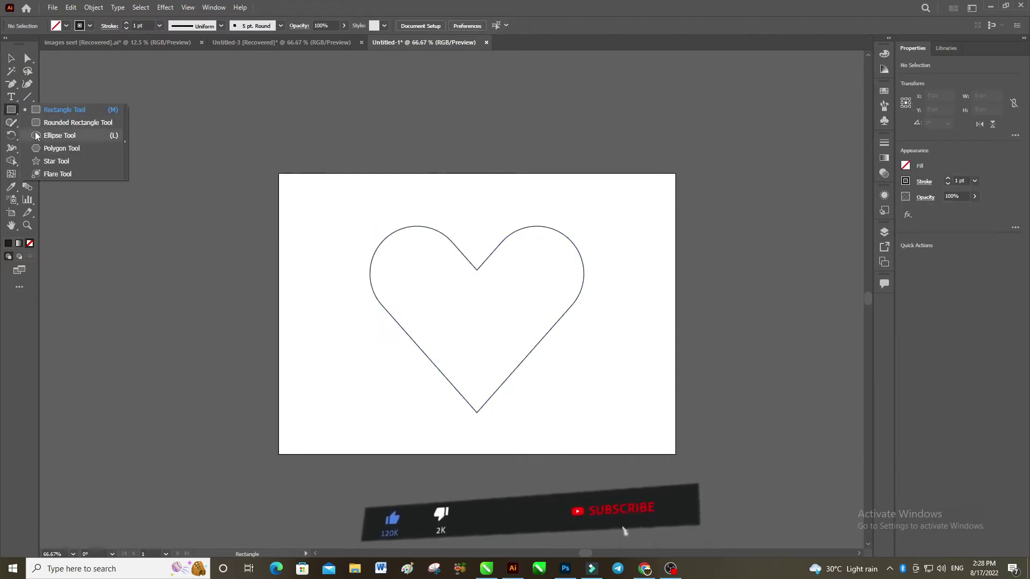
Draw a small 90 px circle left of the artboard, filled black with no stroke.
{"action": "left_click_drag", "start_coordinate": [206, 227], "coordinate": [249, 271]}
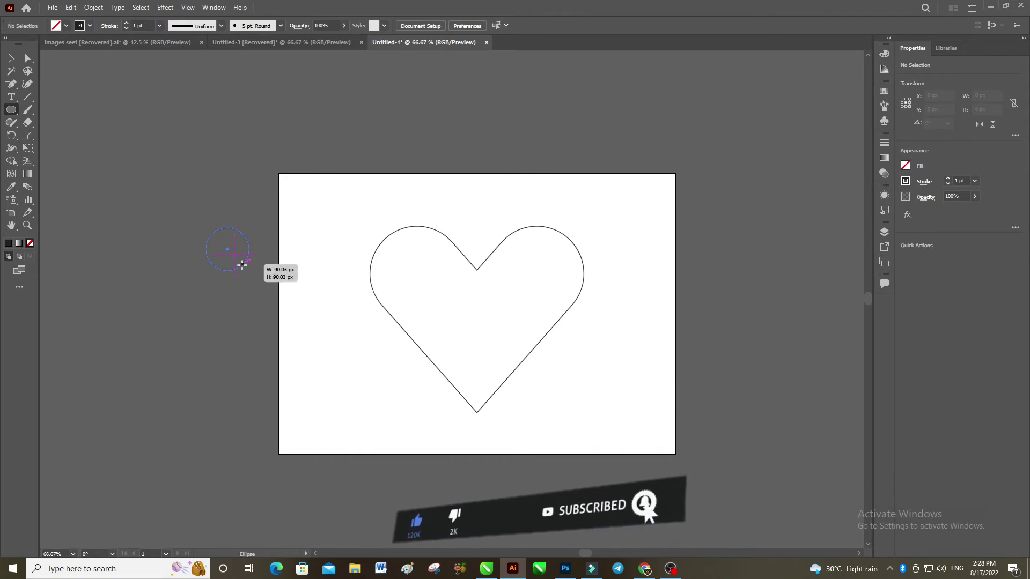
{"action": "left_click", "coordinate": [12, 61]}
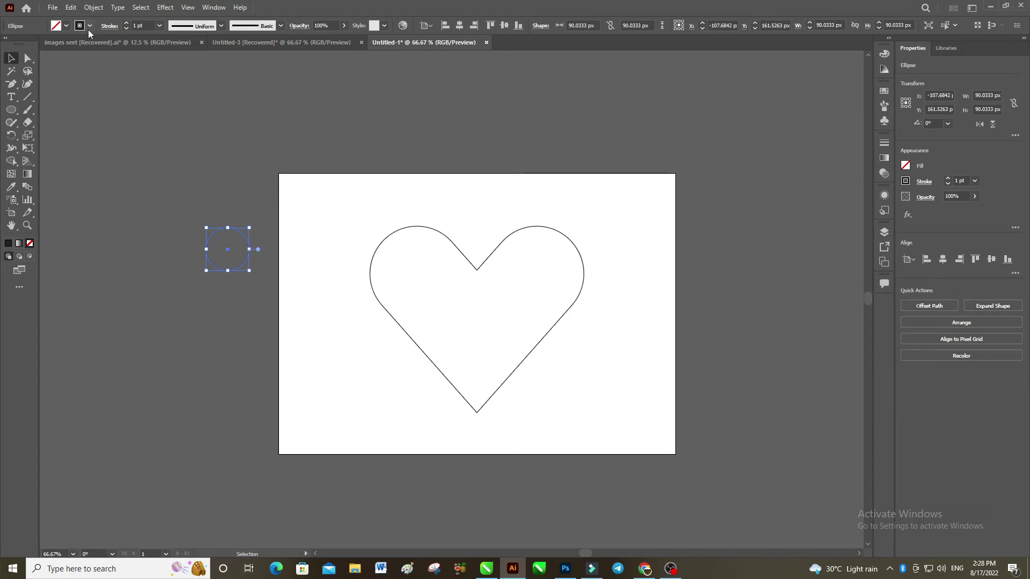
{"action": "left_click", "coordinate": [56, 25]}
{"action": "left_click", "coordinate": [8, 45]}
{"action": "left_click", "coordinate": [63, 27]}
{"action": "left_click", "coordinate": [30, 44]}
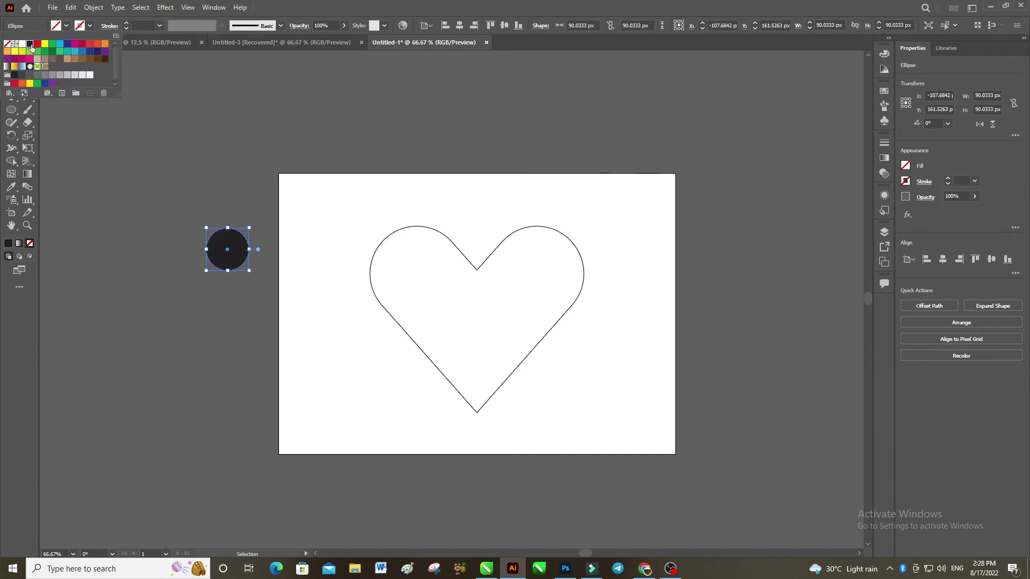
{"action": "left_click", "coordinate": [212, 12]}
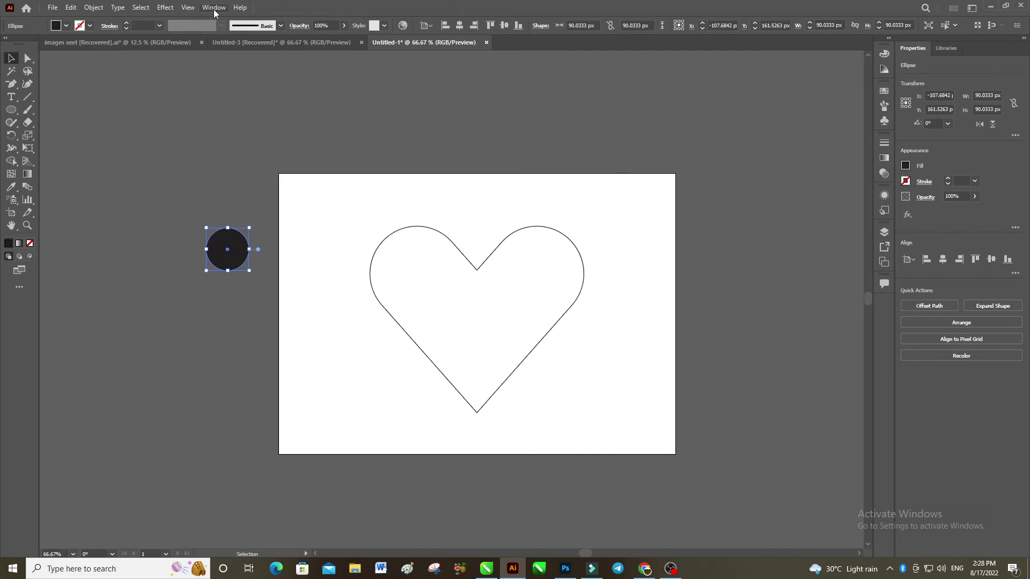
{"action": "left_click", "coordinate": [214, 8]}
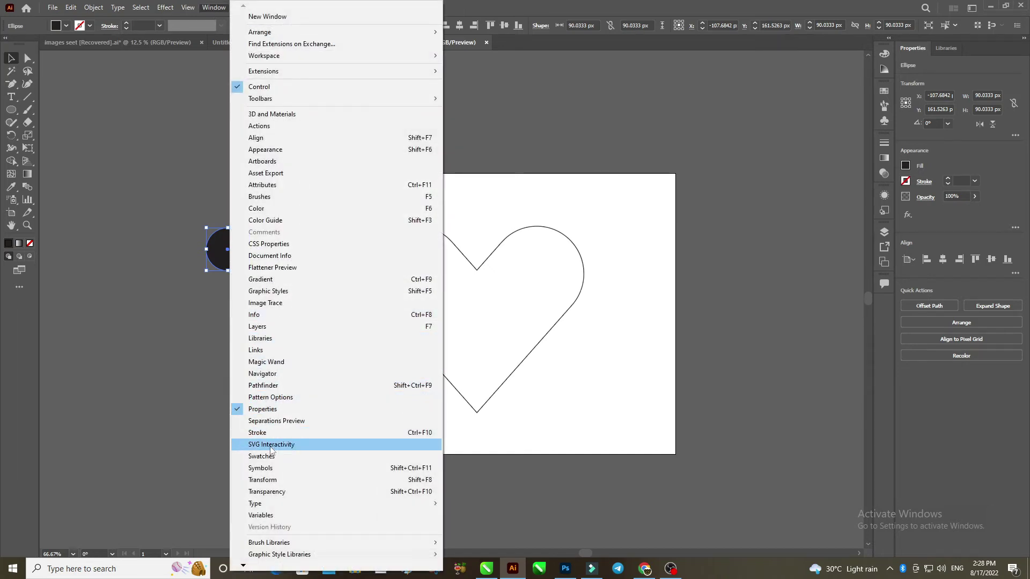
Fill the circle with a radial gradient running from red to orange.
{"action": "left_click", "coordinate": [262, 278]}
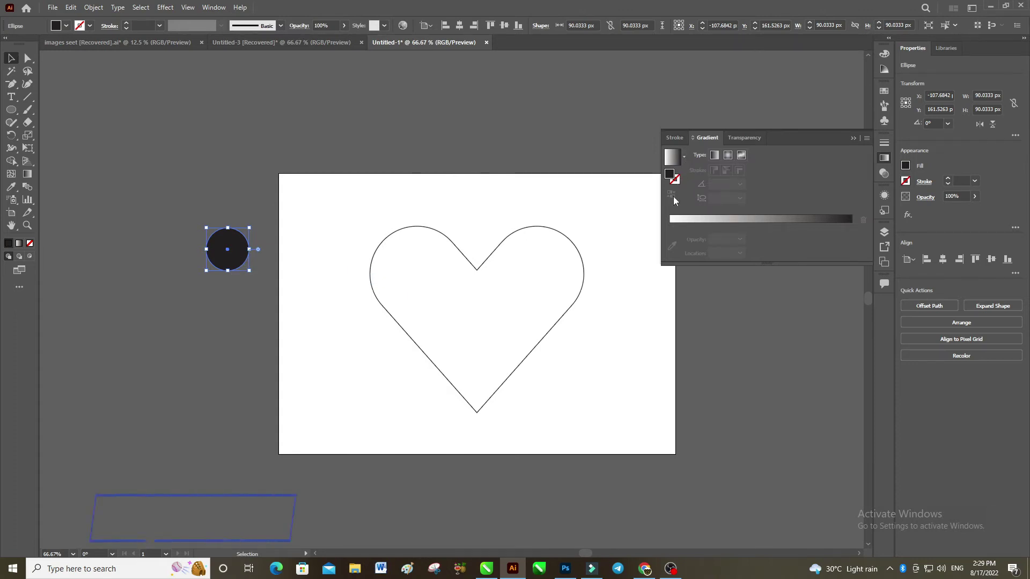
{"action": "left_click", "coordinate": [727, 155]}
{"action": "left_click", "coordinate": [671, 239]}
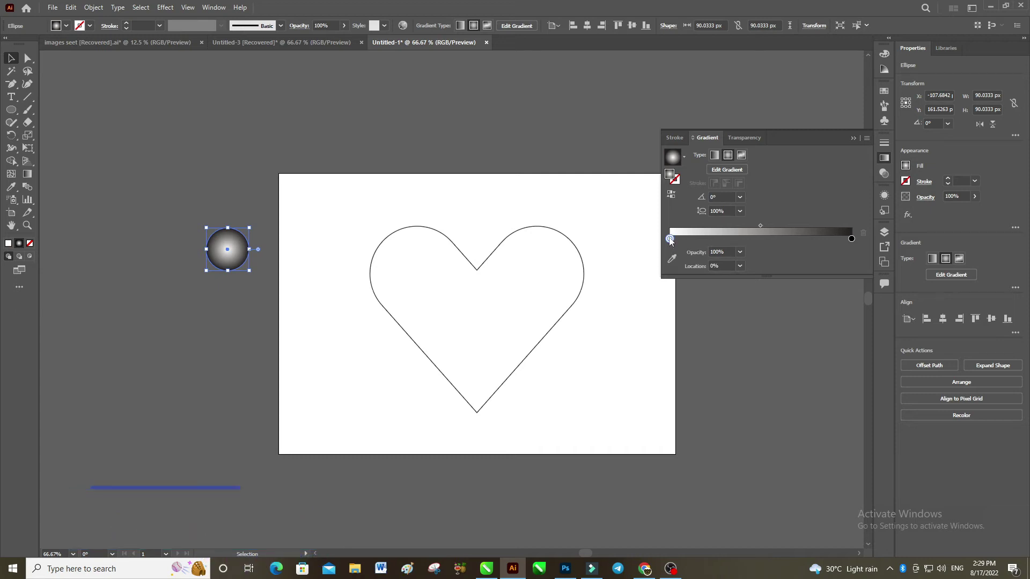
{"action": "double_click", "coordinate": [669, 239]}
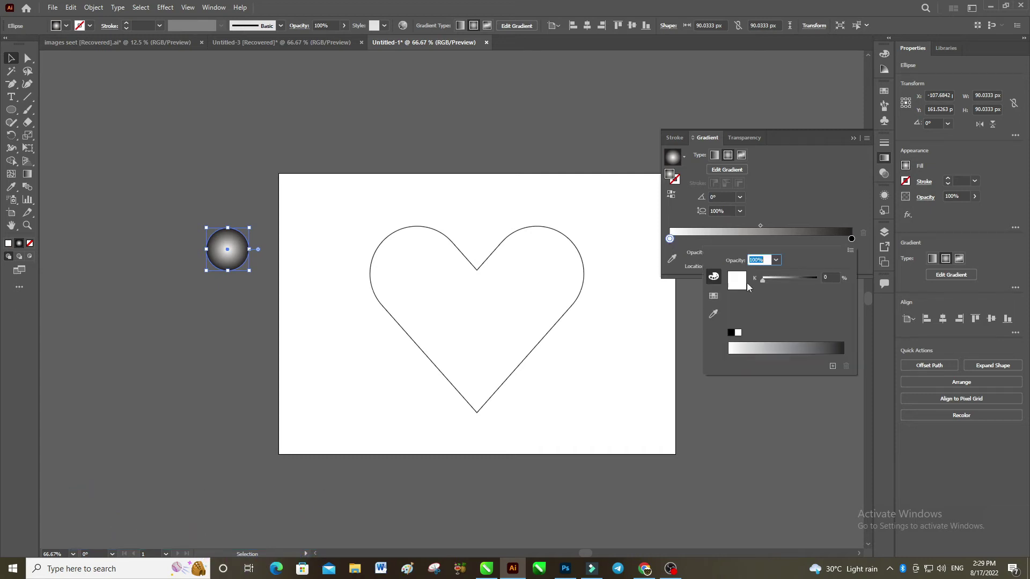
{"action": "left_click", "coordinate": [711, 298]}
{"action": "left_click", "coordinate": [799, 275]}
{"action": "left_click", "coordinate": [853, 244]}
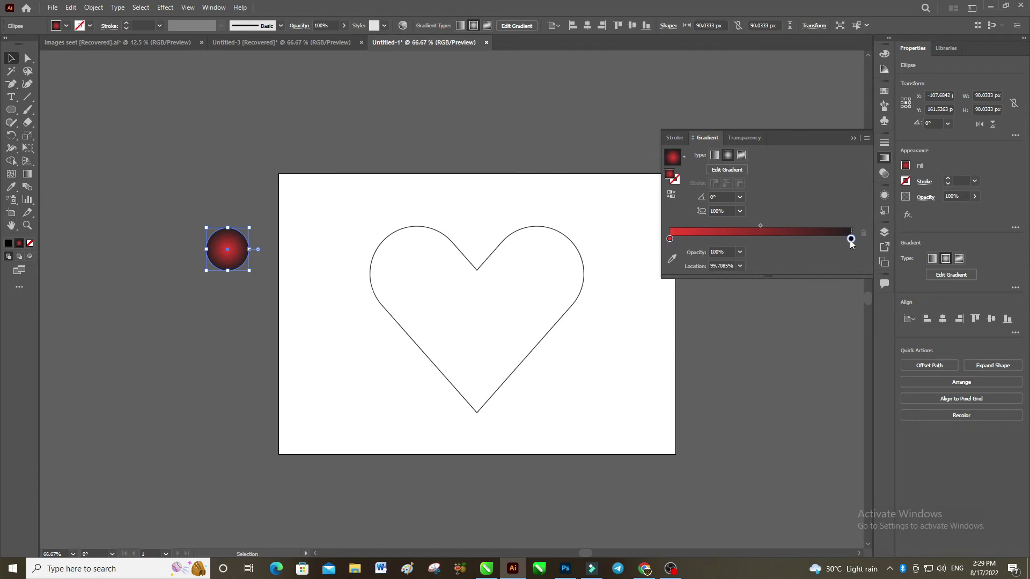
{"action": "double_click", "coordinate": [850, 239]}
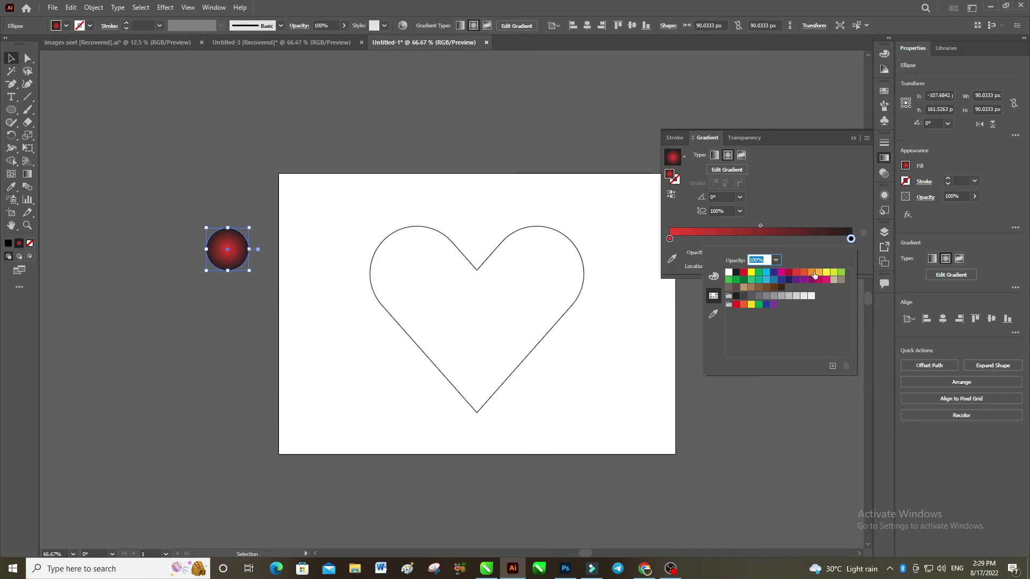
{"action": "left_click", "coordinate": [811, 273]}
{"action": "left_click", "coordinate": [506, 200]}
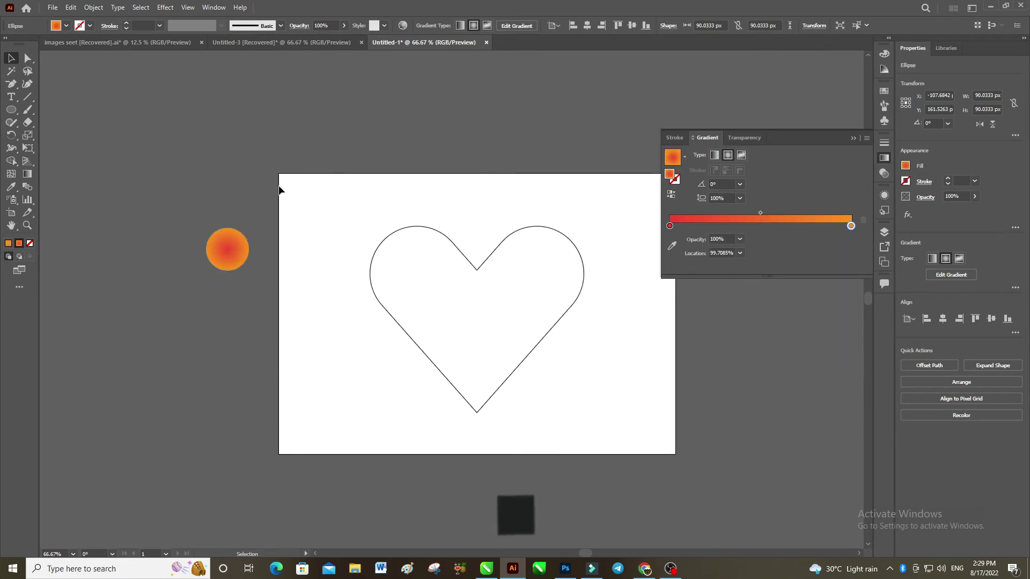
Copy the circle below the original, change its start stop to yellow, and select both circles.
{"action": "left_click", "coordinate": [230, 250]}
{"action": "left_click_drag", "start_coordinate": [230, 250], "coordinate": [230, 427]}
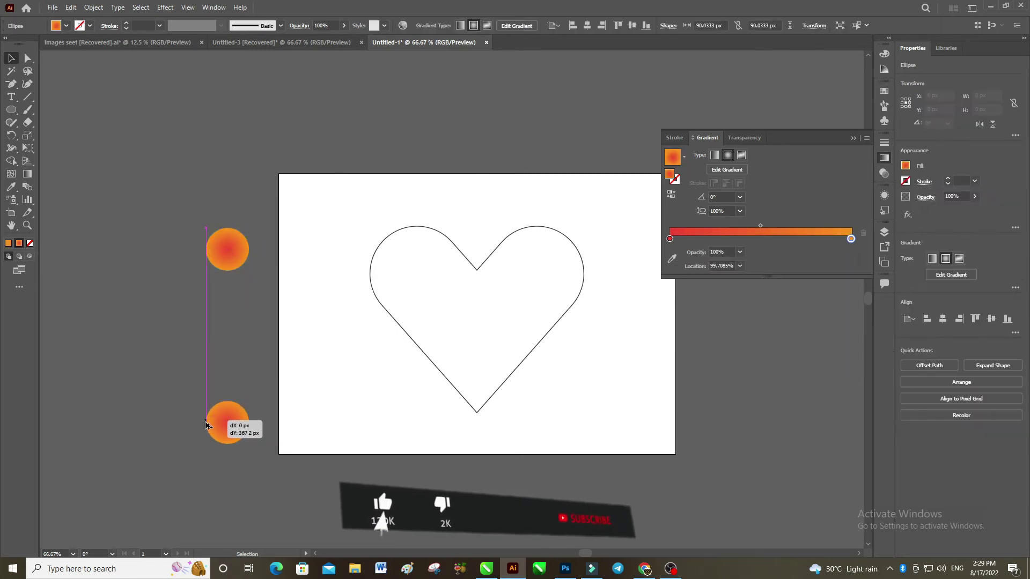
{"action": "left_click", "coordinate": [675, 237]}
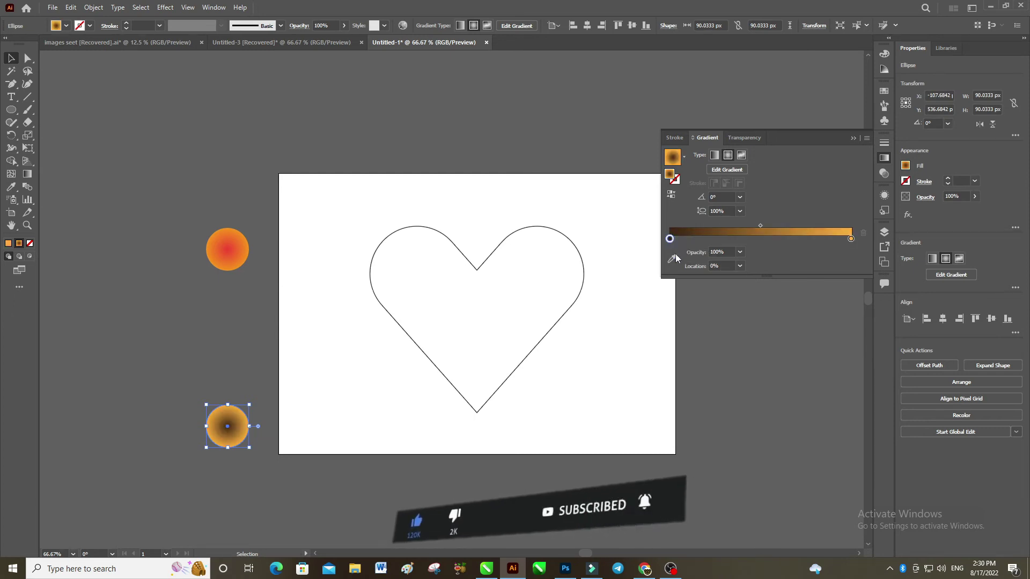
{"action": "double_click", "coordinate": [670, 239]}
{"action": "left_click", "coordinate": [827, 272]}
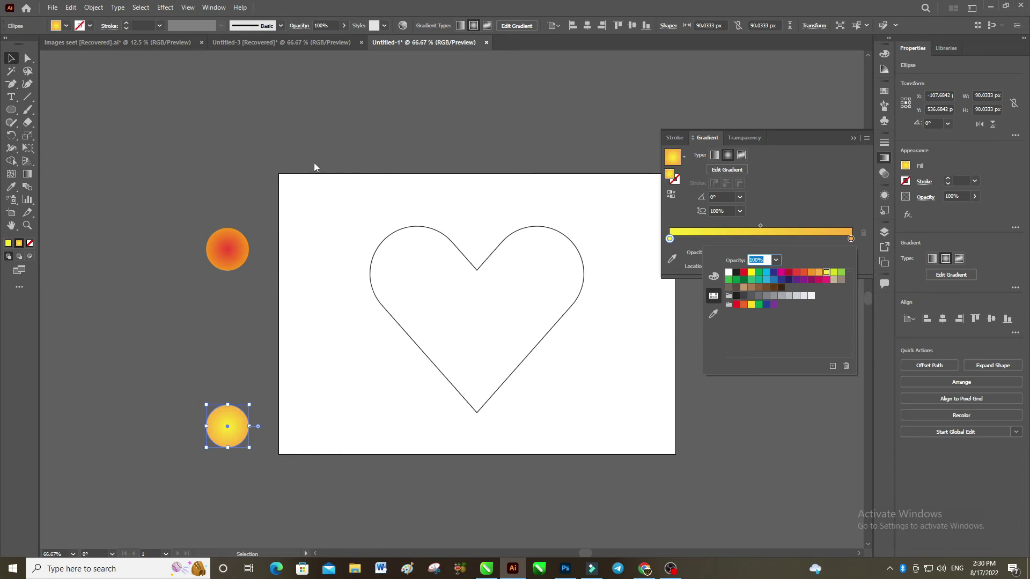
{"action": "left_click_drag", "start_coordinate": [314, 165], "coordinate": [201, 451]}
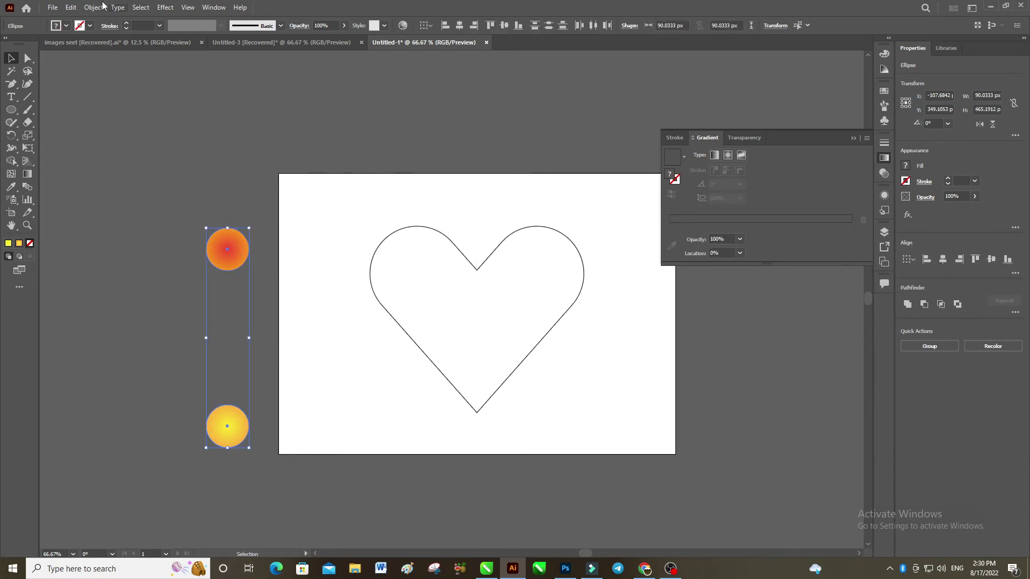
Blend the two gradient circles using 300 specified steps.
{"action": "left_click", "coordinate": [94, 7]}
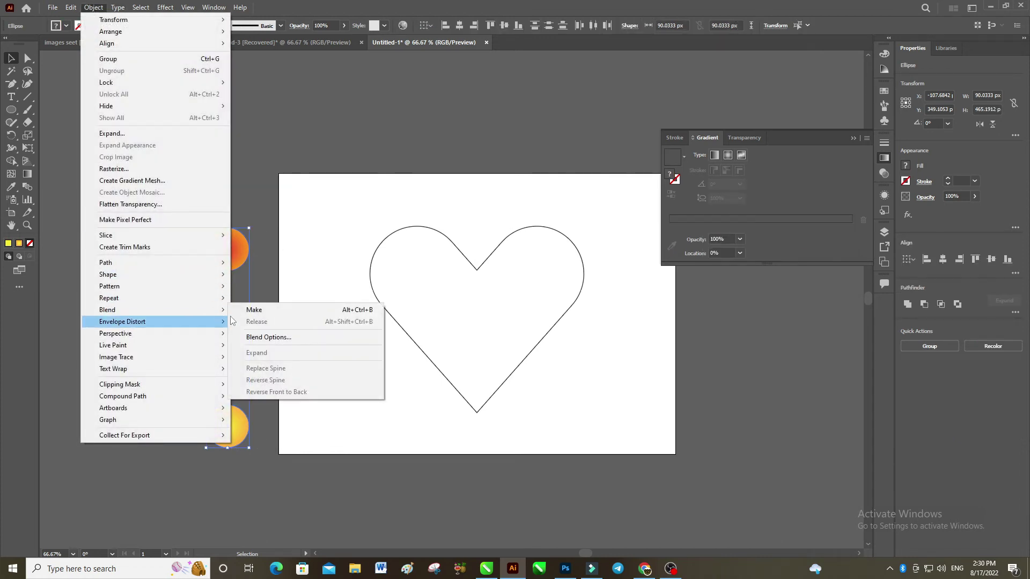
{"action": "left_click", "coordinate": [255, 313]}
{"action": "left_click", "coordinate": [218, 270]}
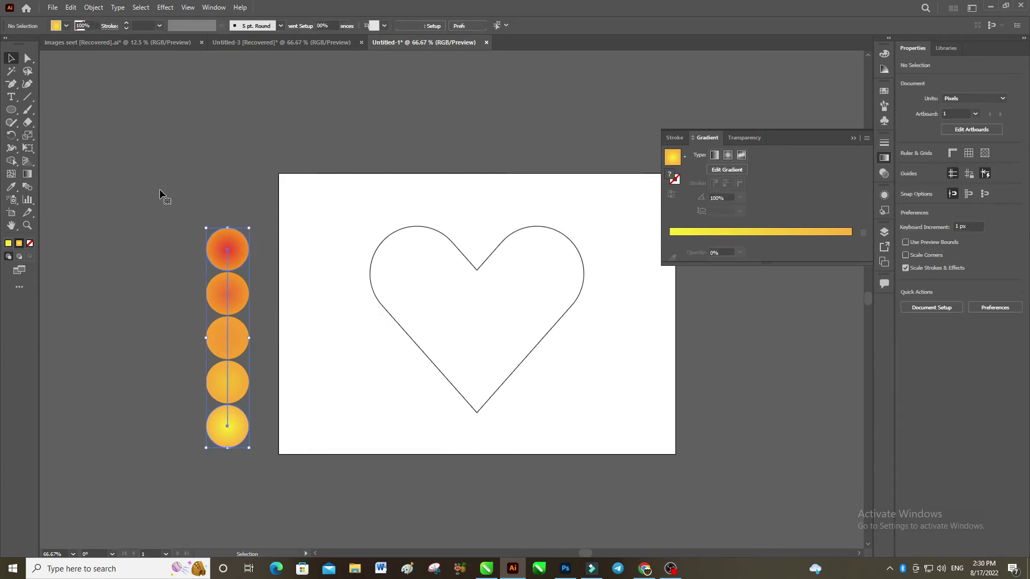
{"action": "left_click", "coordinate": [93, 7]}
{"action": "mouse_move", "coordinate": [108, 310]}
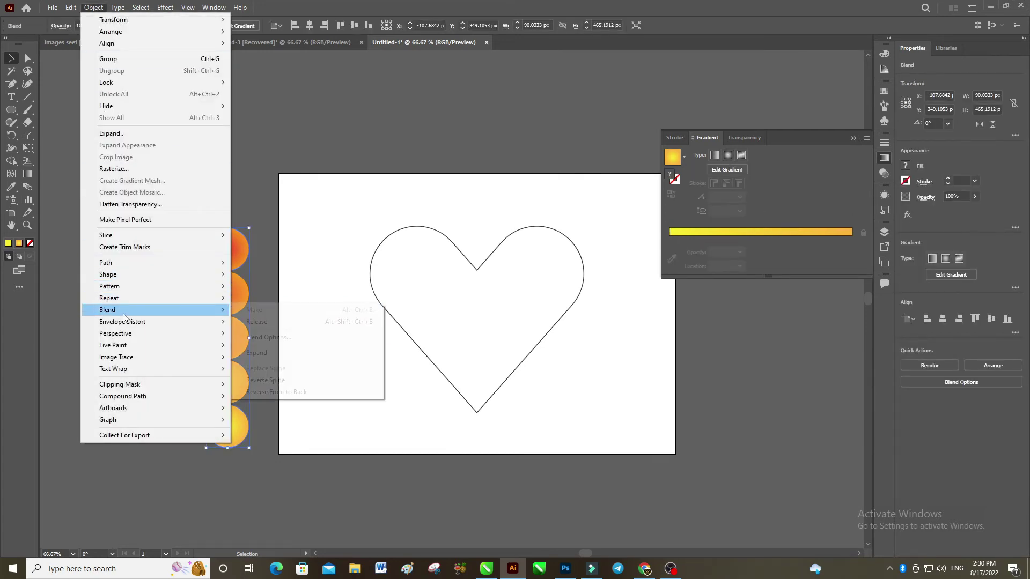
{"action": "left_click", "coordinate": [262, 338]}
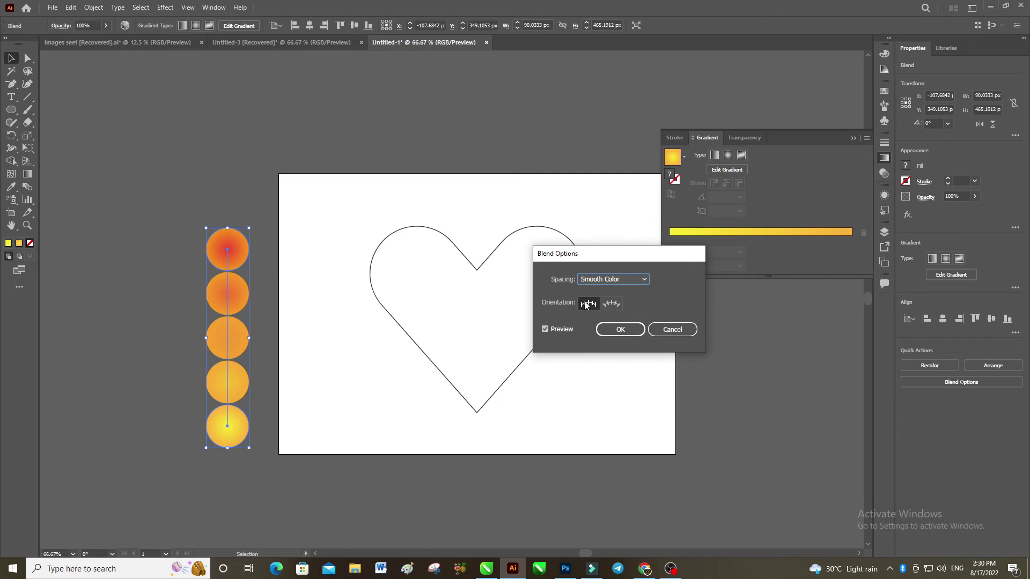
{"action": "left_click", "coordinate": [603, 279]}
{"action": "left_click", "coordinate": [600, 303]}
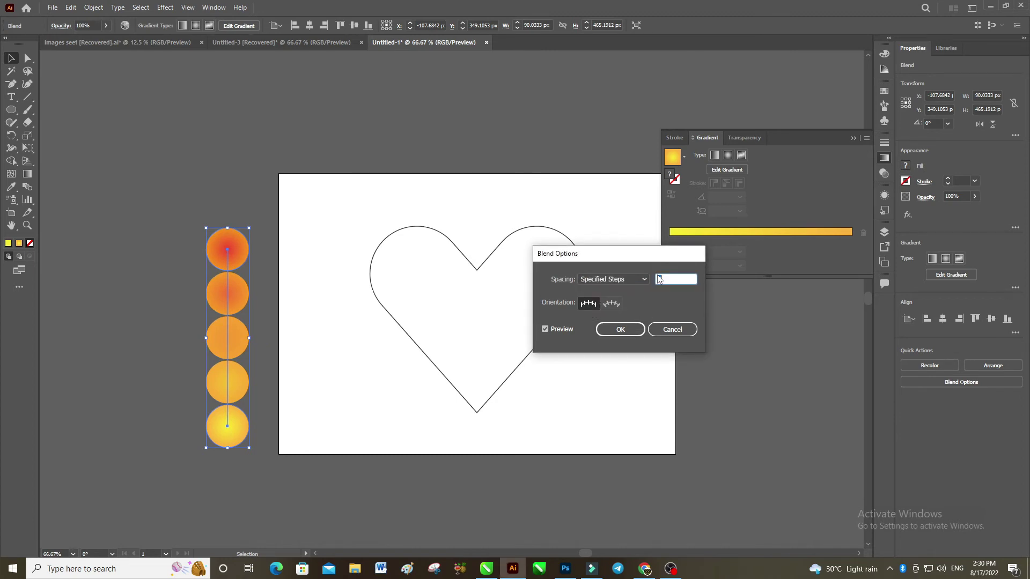
{"action": "type", "text": "300"}
{"action": "left_click", "coordinate": [620, 329]}
Replace the blend's spine with the heart outline.
{"action": "left_click", "coordinate": [423, 334], "text": "shift"}
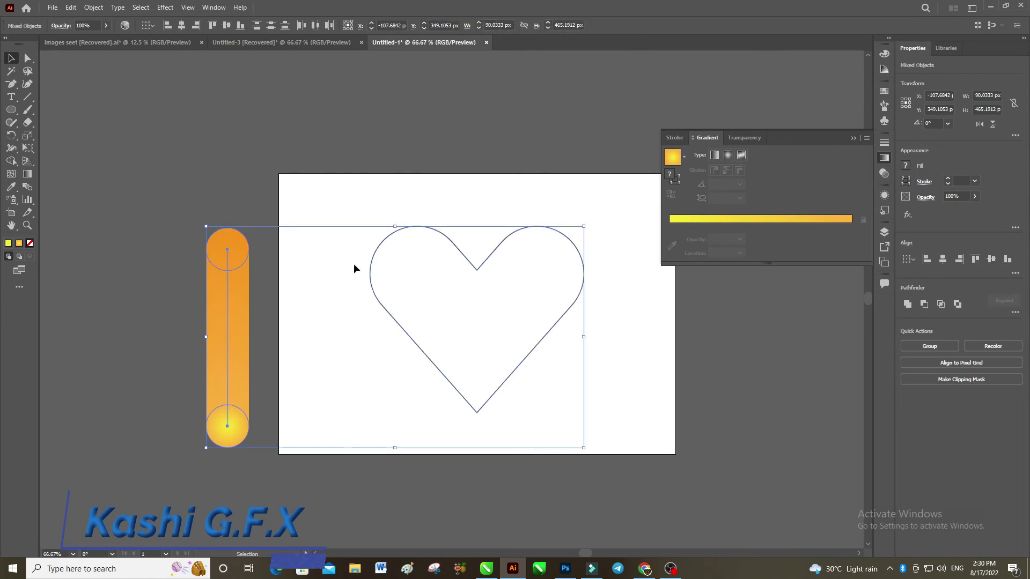
{"action": "left_click", "coordinate": [95, 8]}
{"action": "mouse_move", "coordinate": [108, 310]}
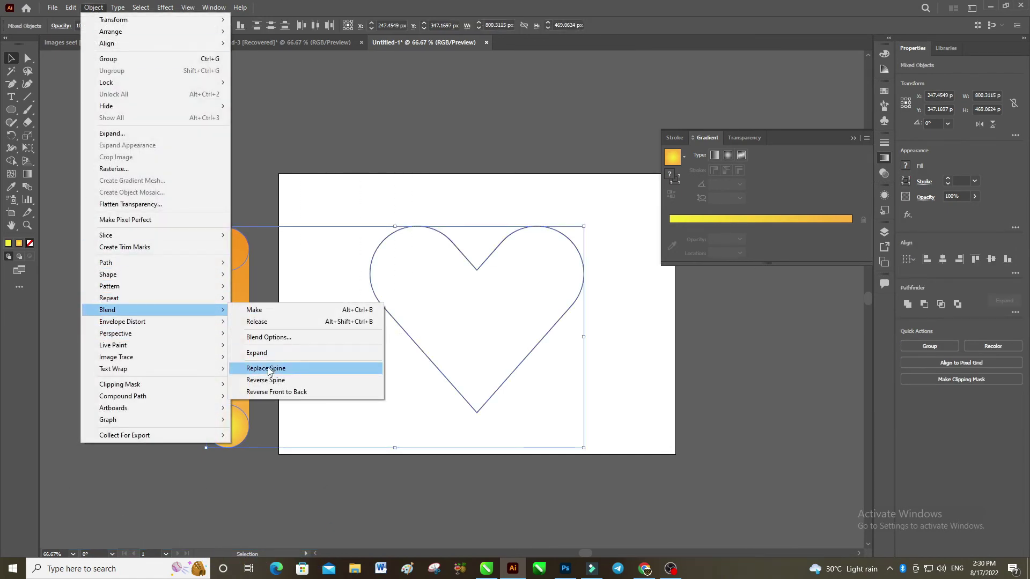
{"action": "left_click", "coordinate": [268, 368]}
{"action": "left_click", "coordinate": [256, 324]}
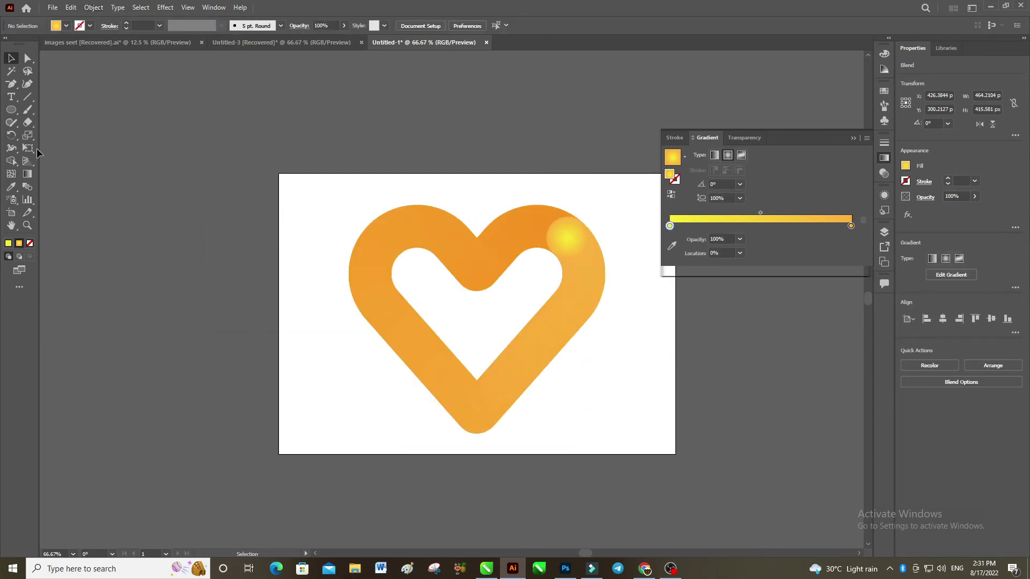
{"action": "left_click_drag", "start_coordinate": [592, 259], "coordinate": [596, 258]}
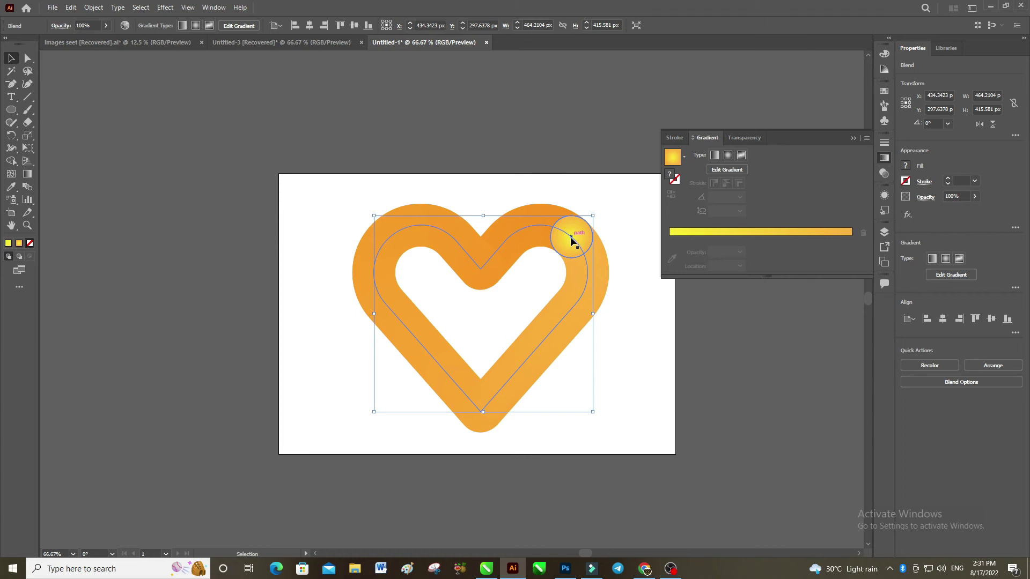
{"action": "left_click", "coordinate": [26, 61]}
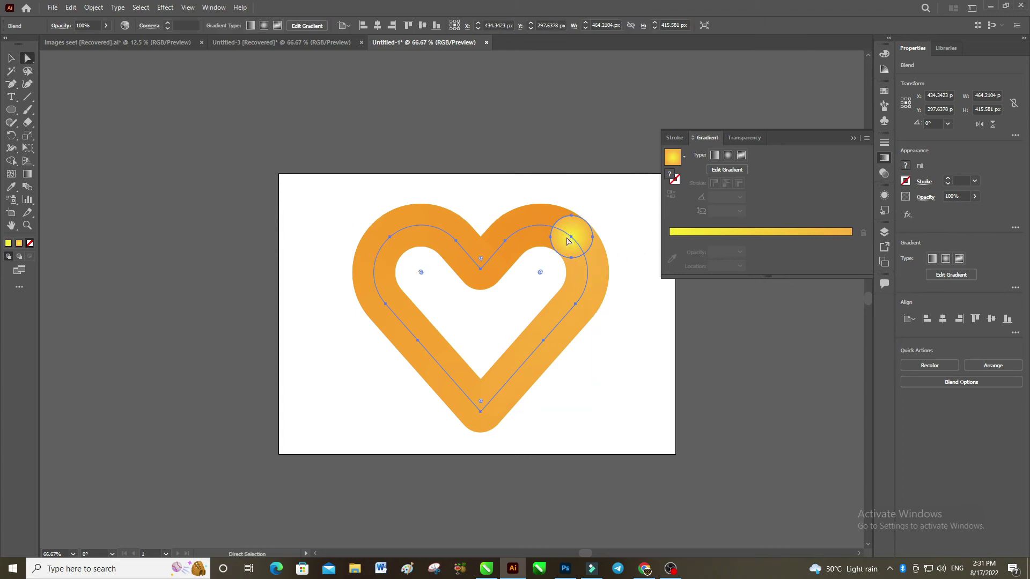
{"action": "left_click_drag", "start_coordinate": [575, 242], "coordinate": [590, 262]}
{"action": "key", "text": "ctrl+z"}
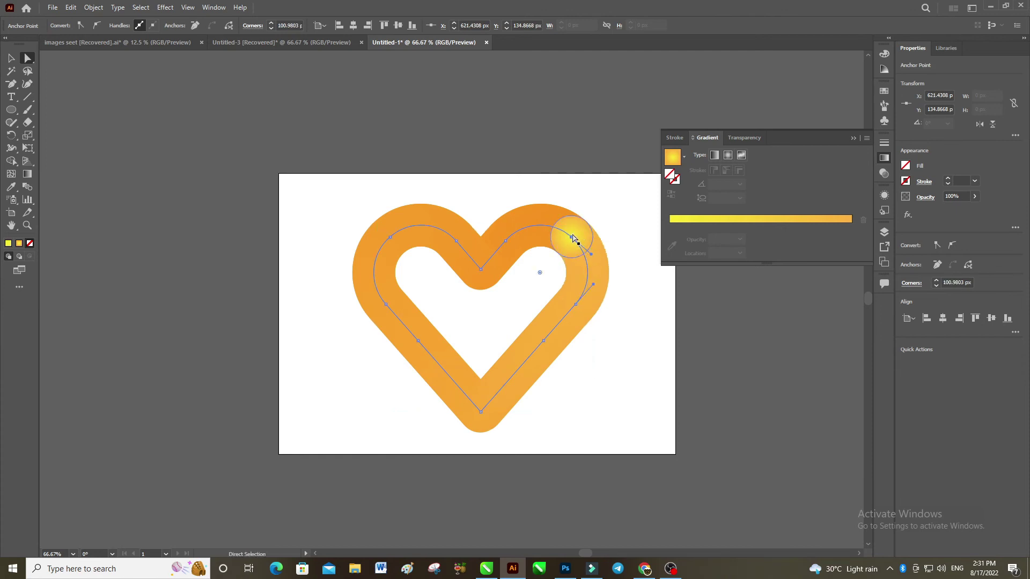
{"action": "left_click", "coordinate": [10, 58]}
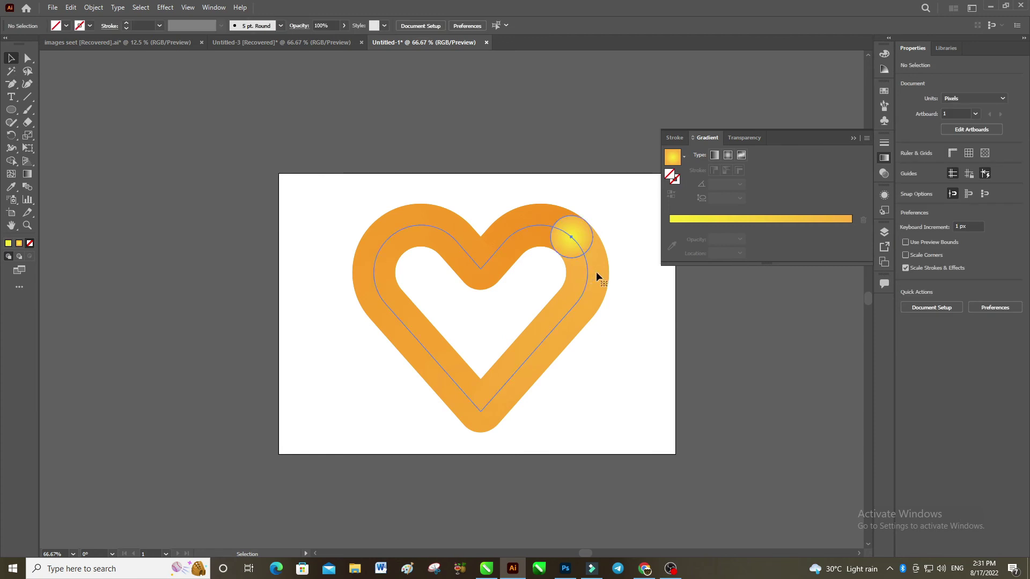
{"action": "left_click", "coordinate": [570, 237]}
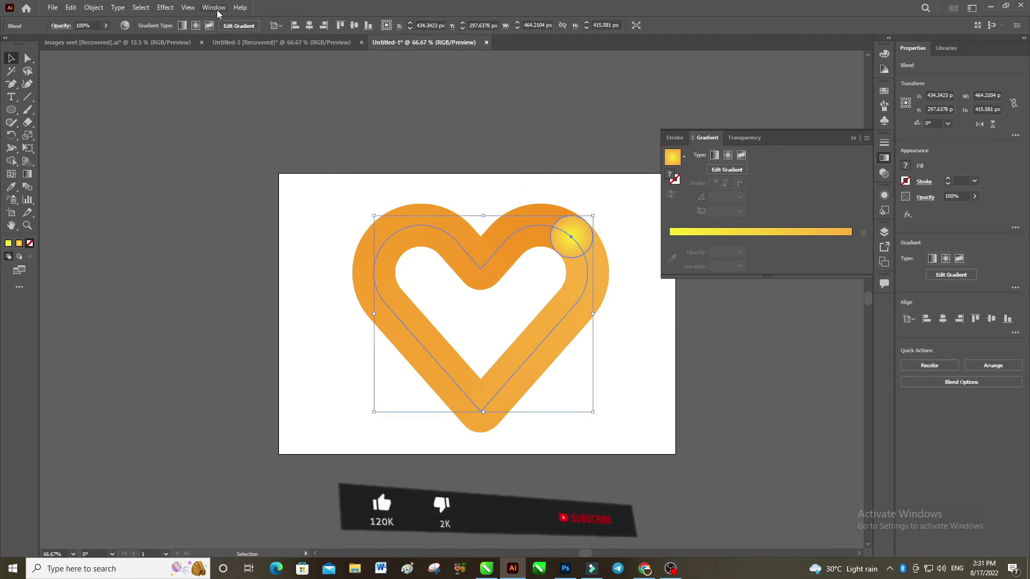
Apply Roughen to the heart blend: Size 55% Relative, Detail 69/in, Smooth points.
{"action": "left_click", "coordinate": [214, 8]}
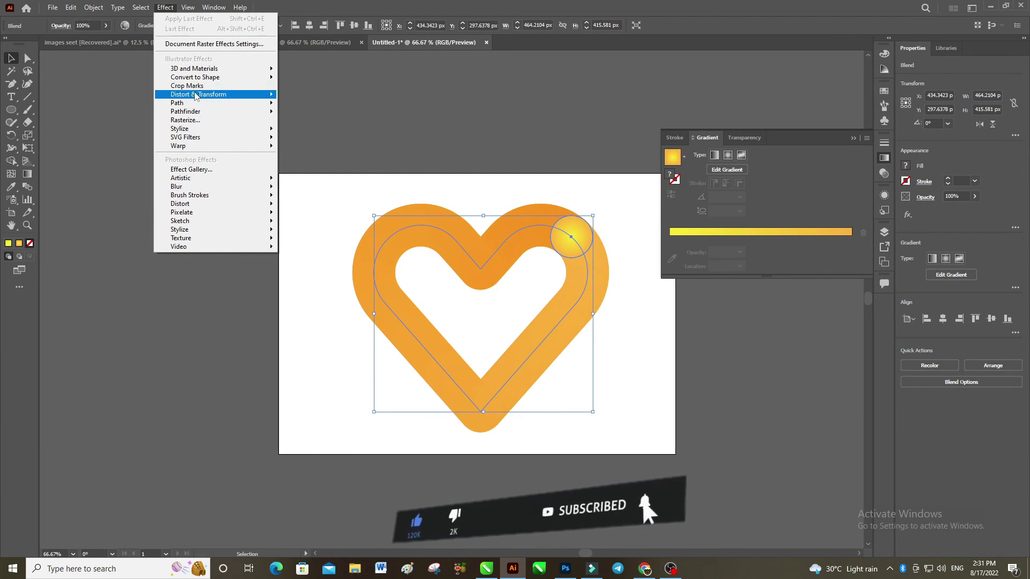
{"action": "mouse_move", "coordinate": [197, 94]}
{"action": "left_click", "coordinate": [320, 119]}
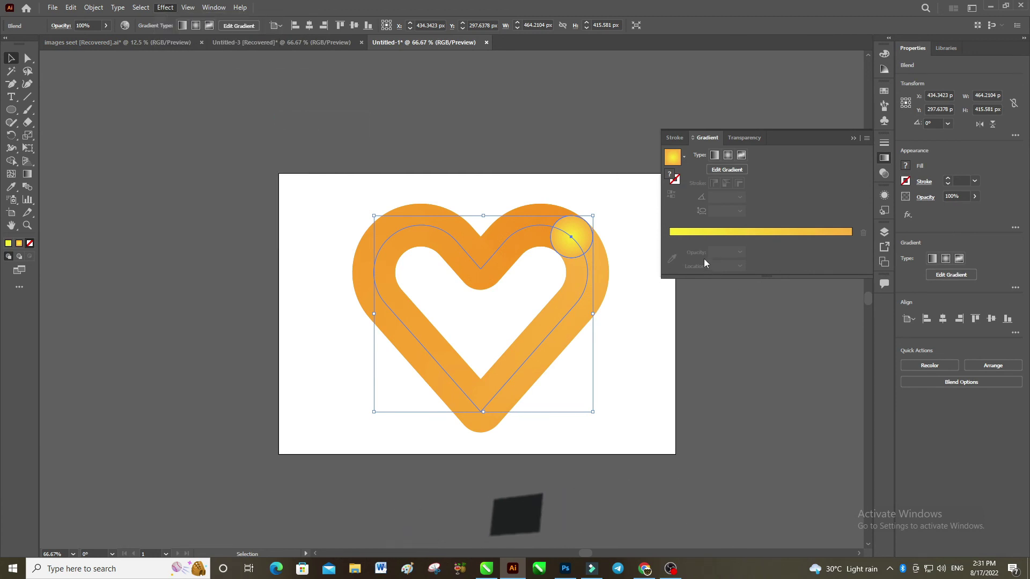
{"action": "left_click_drag", "start_coordinate": [509, 204], "coordinate": [799, 167]}
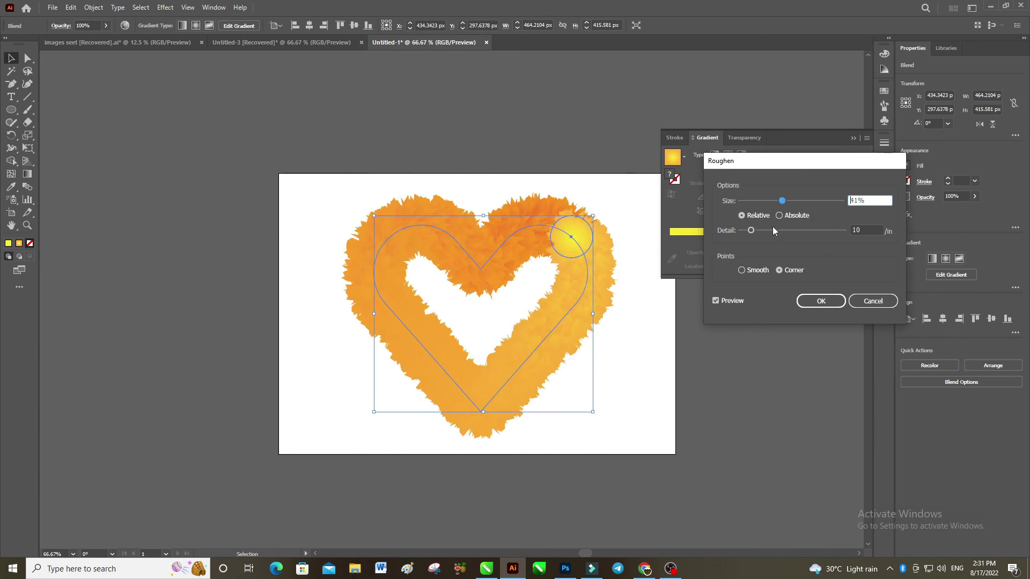
{"action": "left_click_drag", "start_coordinate": [751, 230], "coordinate": [787, 231]}
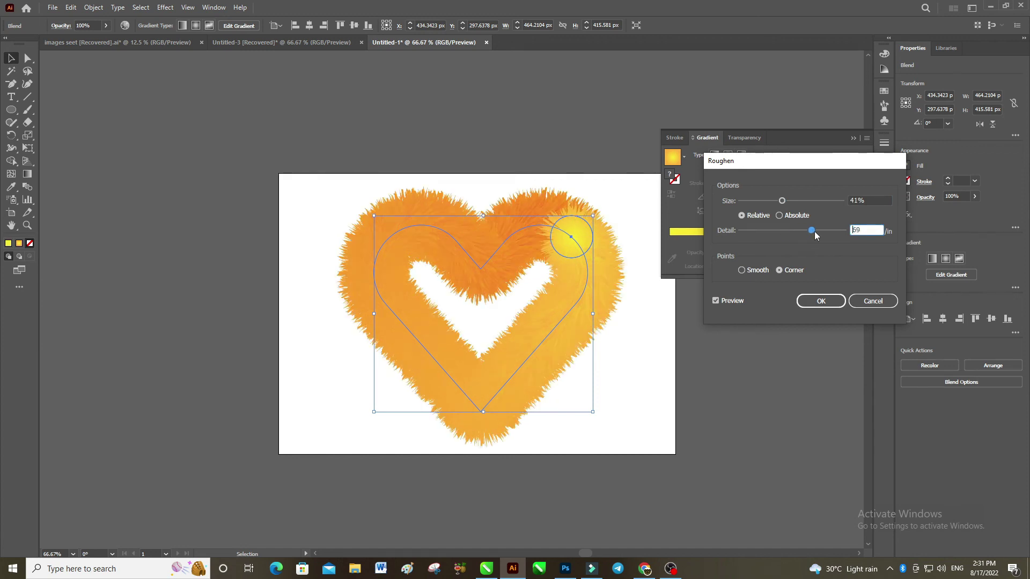
{"action": "left_click_drag", "start_coordinate": [788, 203], "coordinate": [820, 201]}
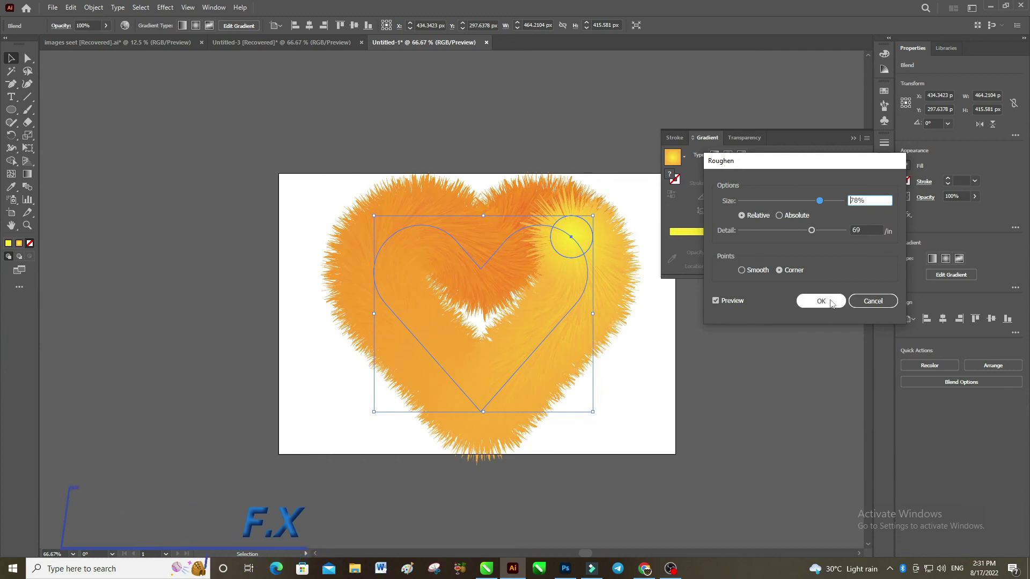
{"action": "left_click_drag", "start_coordinate": [819, 200], "coordinate": [799, 203]}
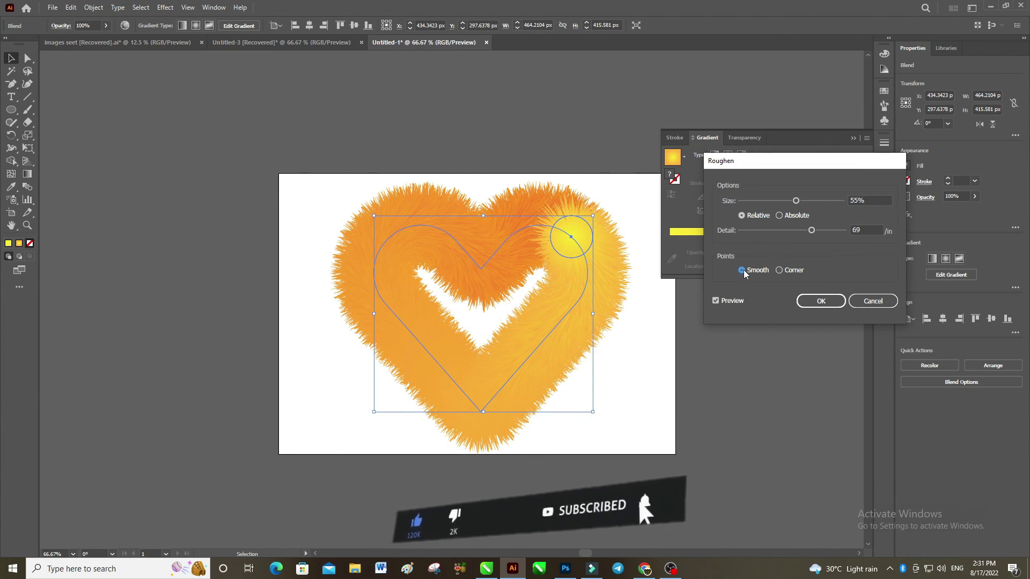
{"action": "left_click", "coordinate": [839, 303]}
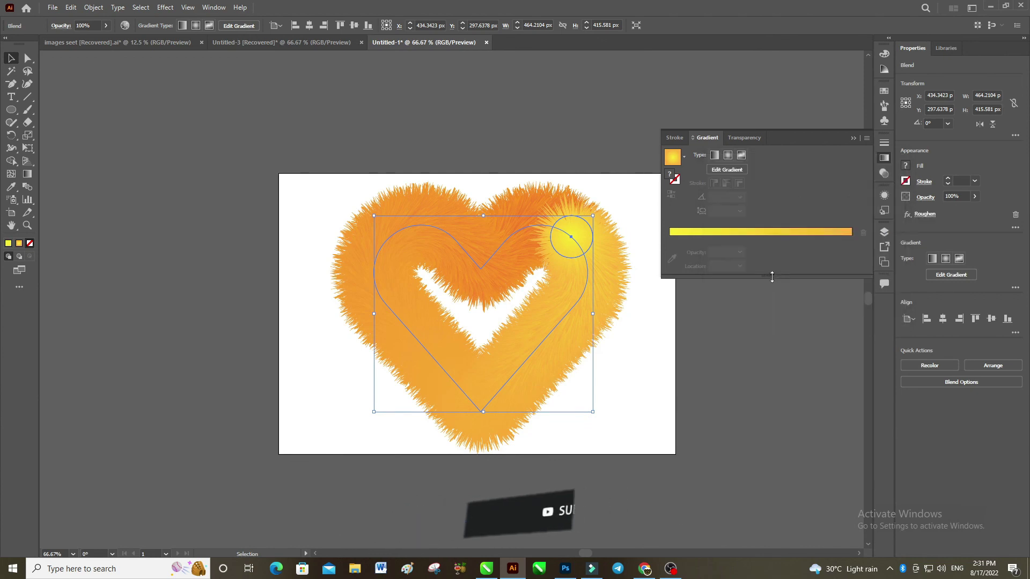
{"action": "left_click", "coordinate": [852, 138]}
{"action": "left_click", "coordinate": [644, 374]}
{"action": "key", "text": "z"}
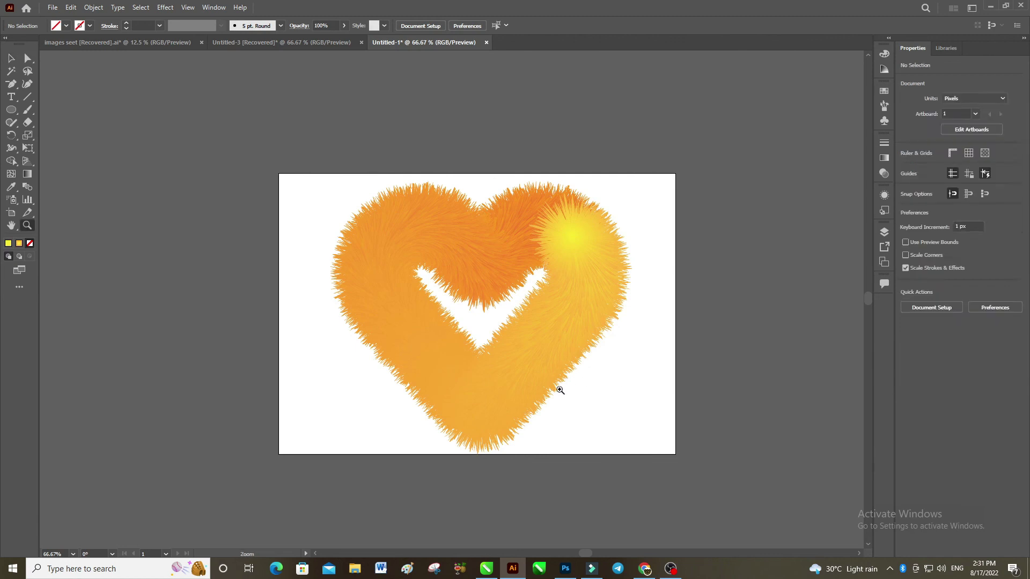
{"action": "left_click_drag", "start_coordinate": [560, 384], "coordinate": [716, 431]}
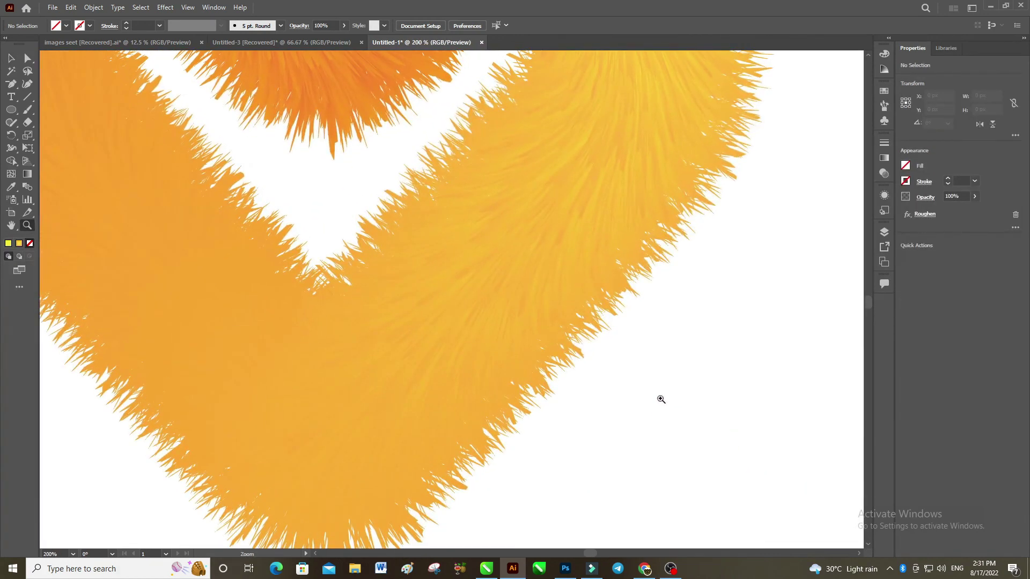
{"action": "scroll", "coordinate": [660, 400], "scroll_direction": "up", "scroll_amount": 3}
{"action": "scroll", "coordinate": [636, 407], "scroll_direction": "up", "scroll_amount": 3}
{"action": "scroll", "coordinate": [671, 416], "scroll_direction": "up", "scroll_amount": 3}
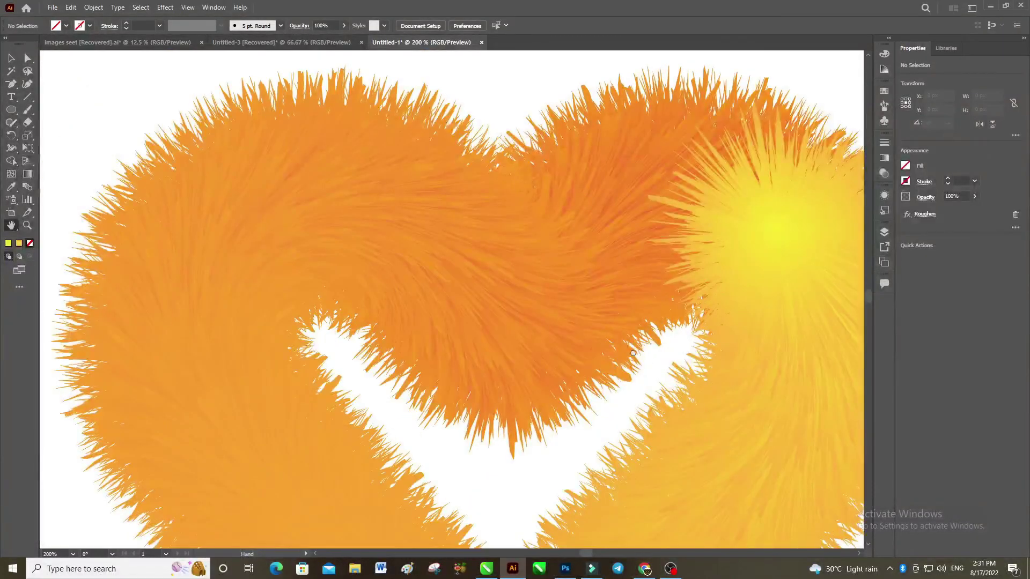
{"action": "left_click_drag", "start_coordinate": [703, 423], "coordinate": [509, 276]}
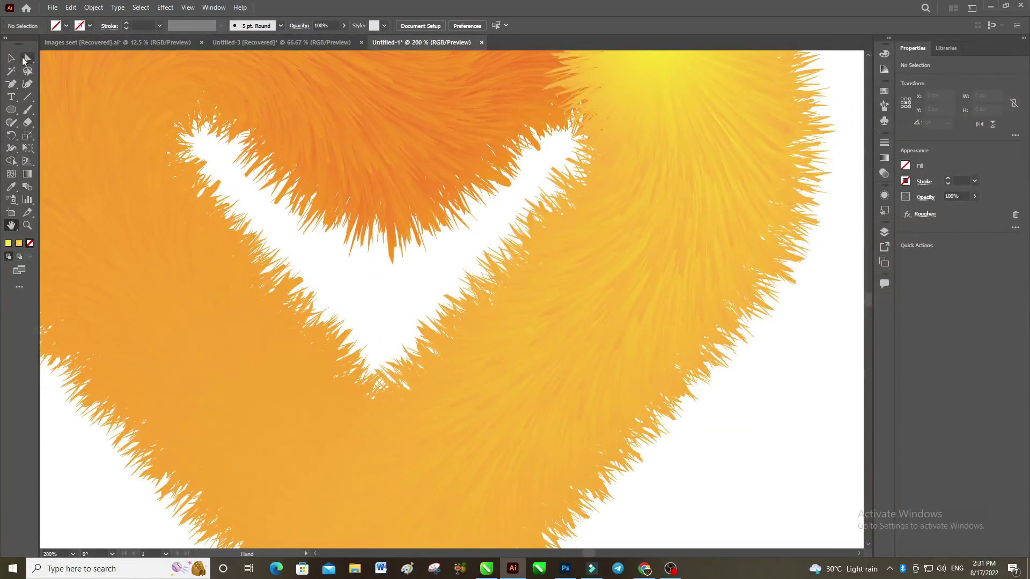
{"action": "left_click", "coordinate": [13, 59]}
{"action": "key", "text": "ctrl+0"}
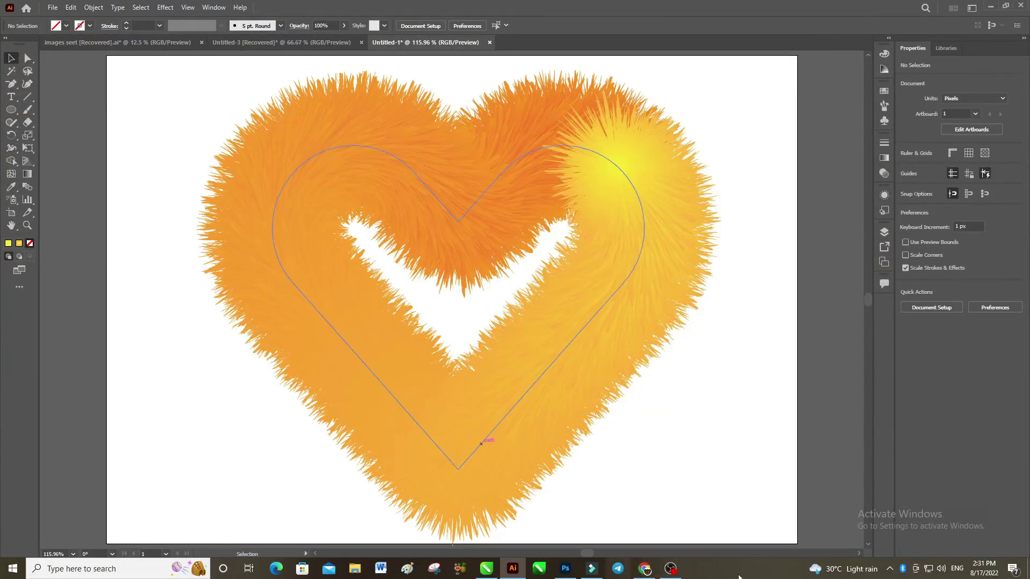